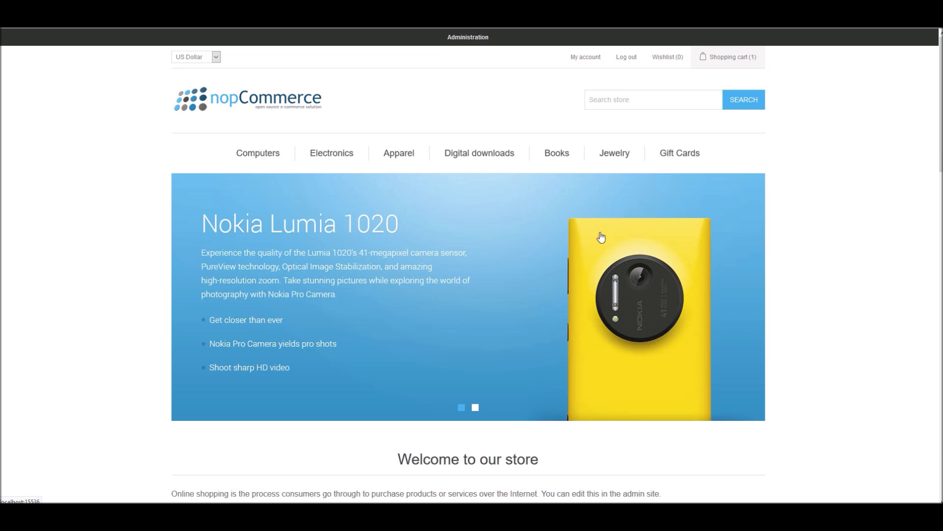
Open Computers › Desktops on the storefront and scroll through its three desktop products
left_click(829, 232)
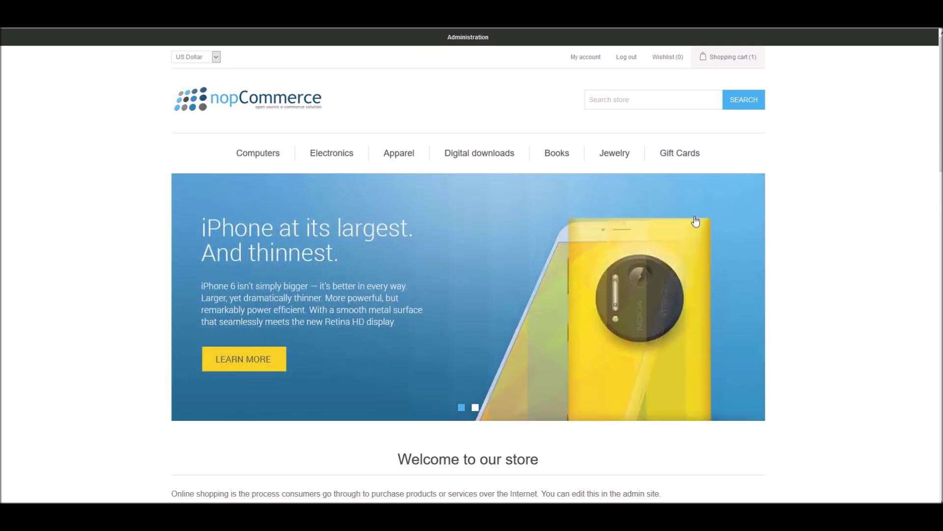
mouse_move(261, 157)
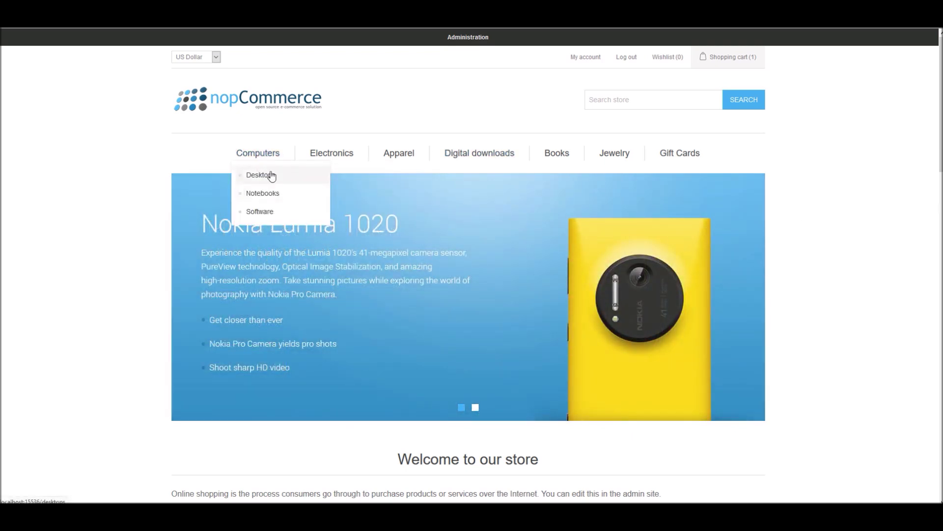
left_click(261, 178)
scroll(450, 293, "down", 5)
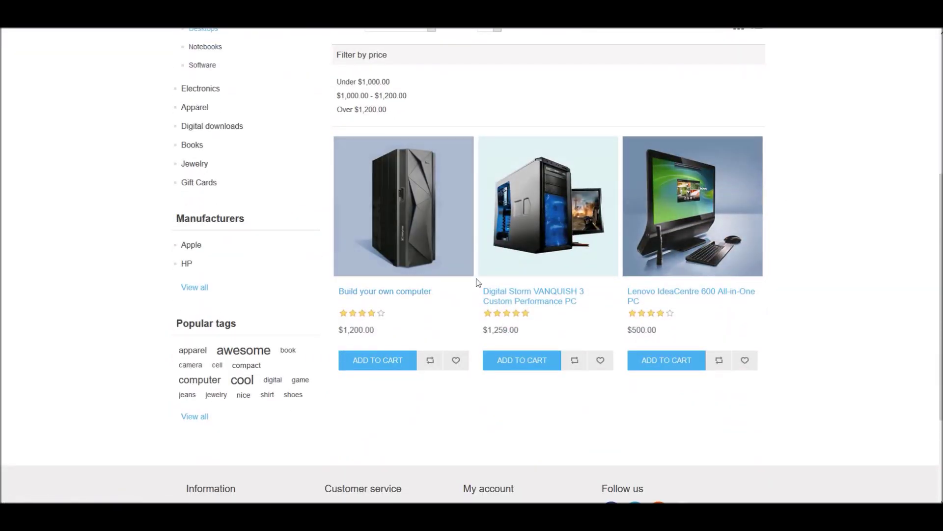
scroll(543, 289, "down", 3)
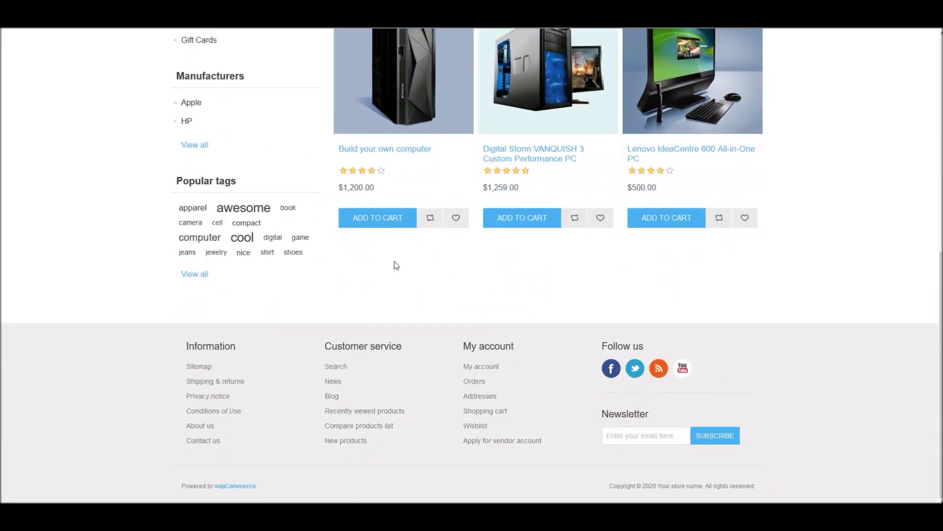
scroll(396, 265, "up", 2)
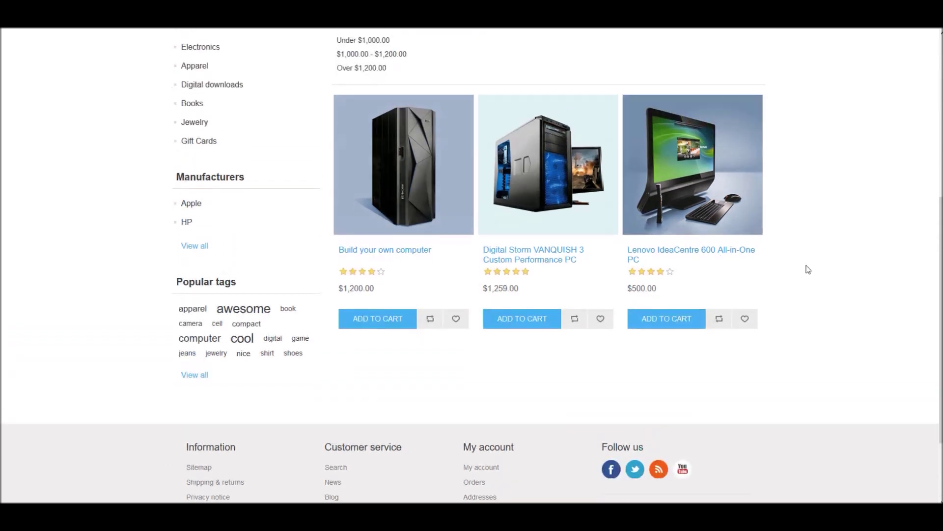
left_click(806, 264)
scroll(816, 269, "up", 5)
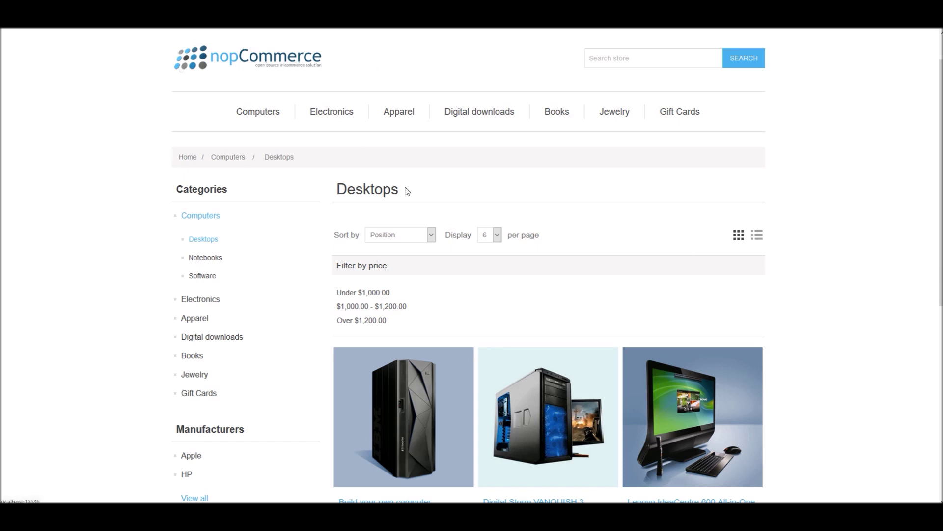
scroll(456, 216, "up", 1)
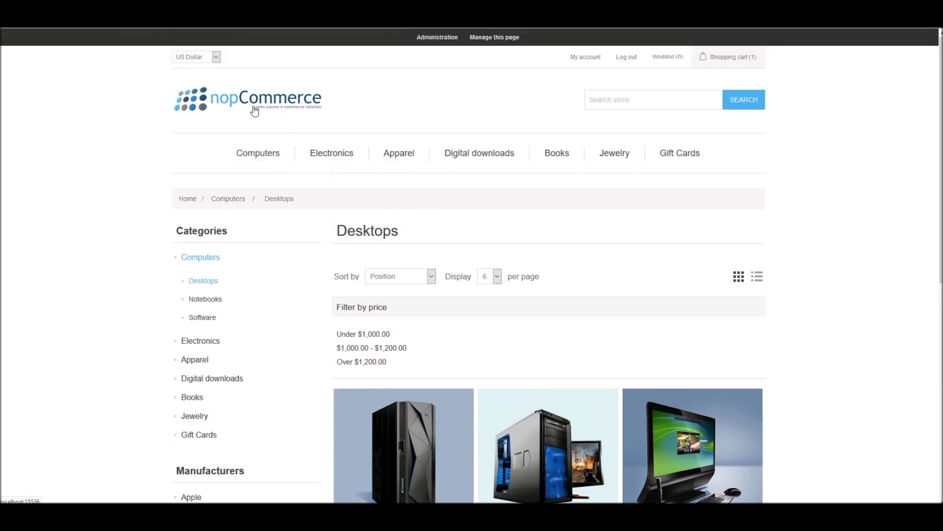
Enter Administration and open Configuration › Settings › Vendor settings
left_click(428, 40)
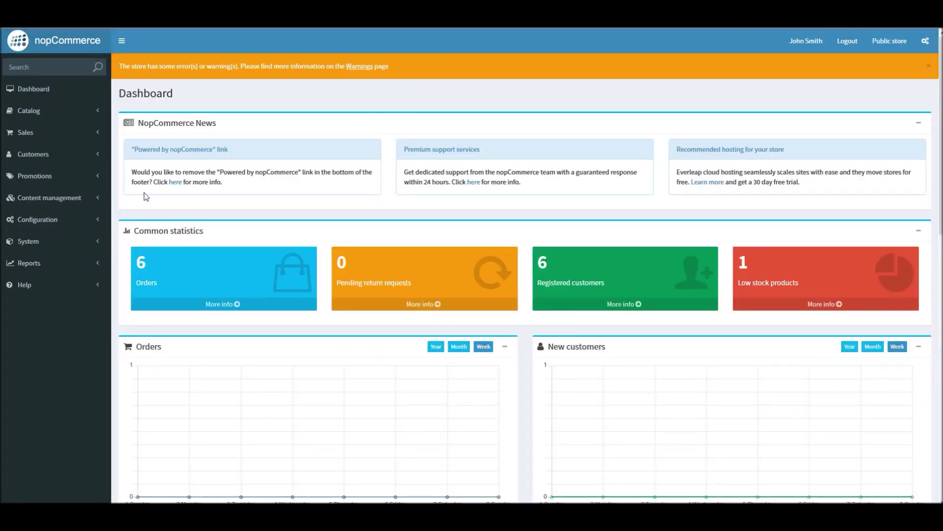
left_click(67, 224)
left_click(68, 238)
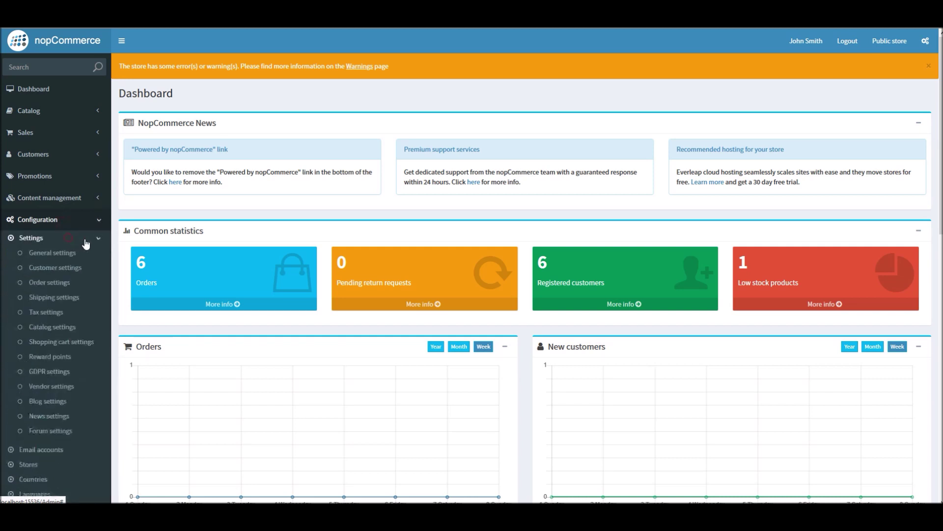
scroll(54, 319, "down", 2)
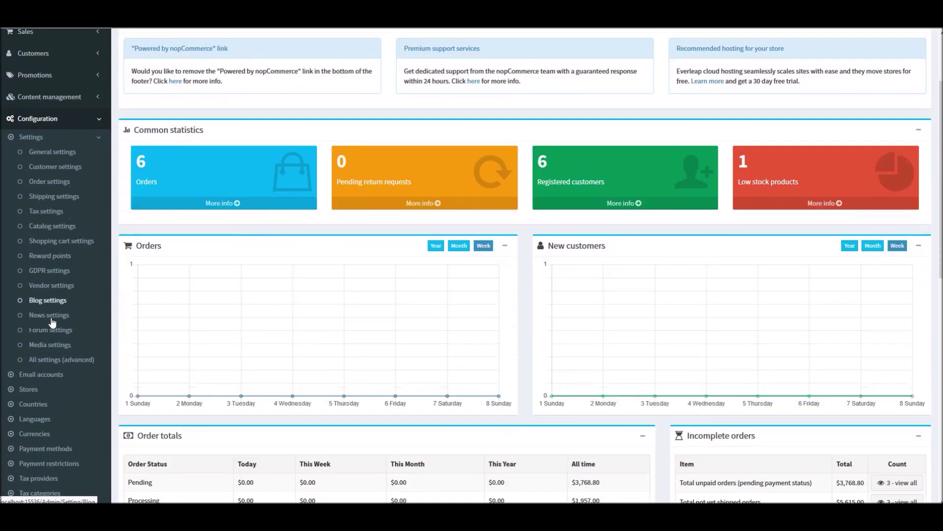
left_click(51, 286)
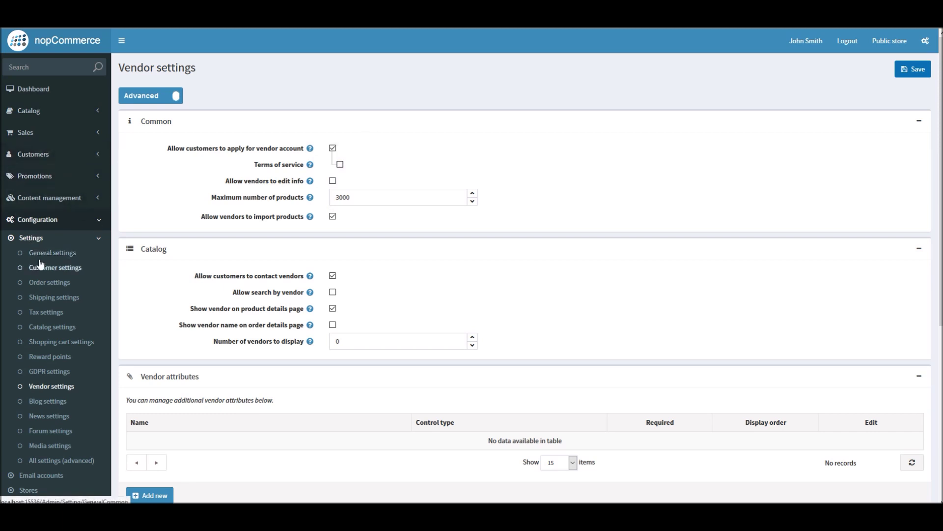
Open the Customers › Vendors list and edit Vendor 1's details
left_click(95, 242)
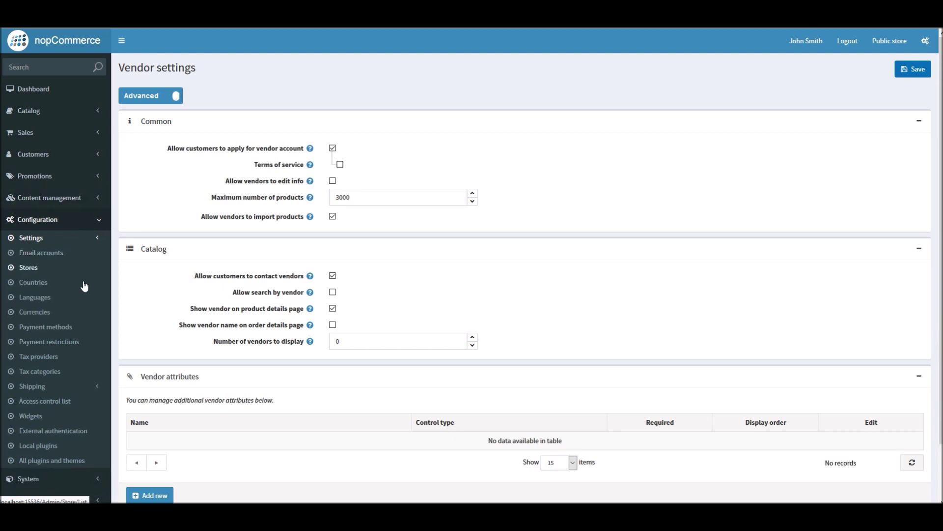
left_click(71, 154)
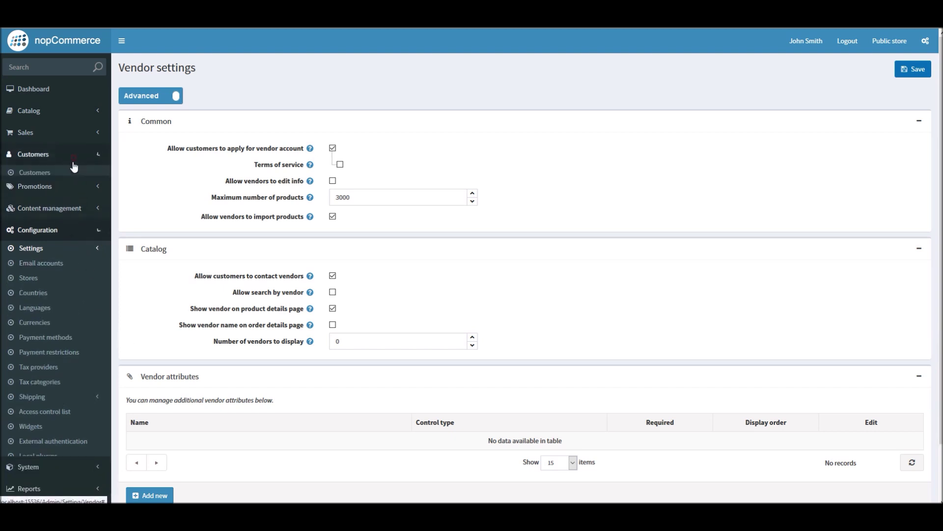
left_click(42, 217)
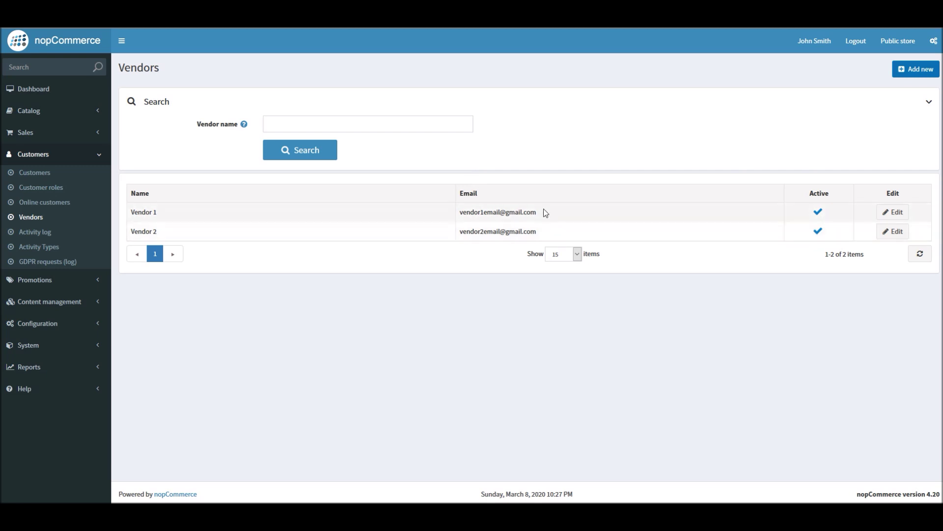
left_click(890, 215)
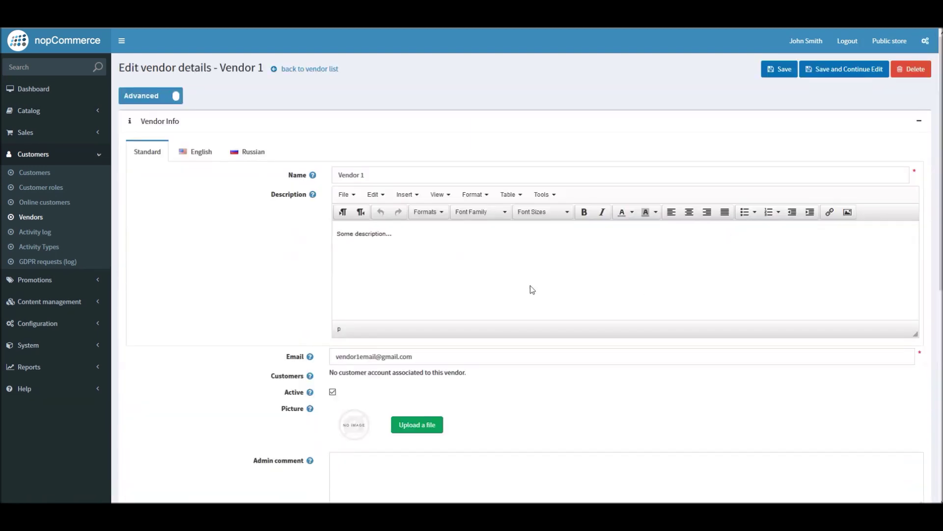
scroll(295, 283, "down", 5)
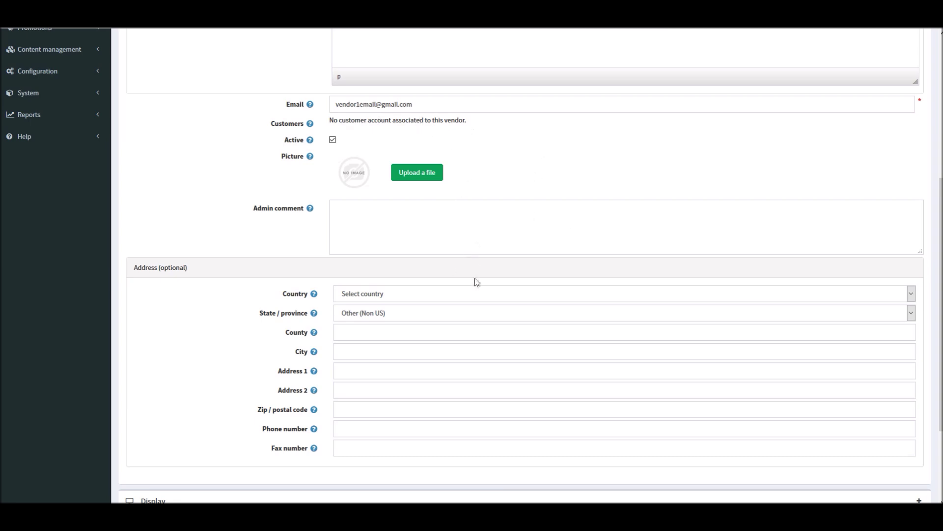
scroll(213, 211, "up", 5)
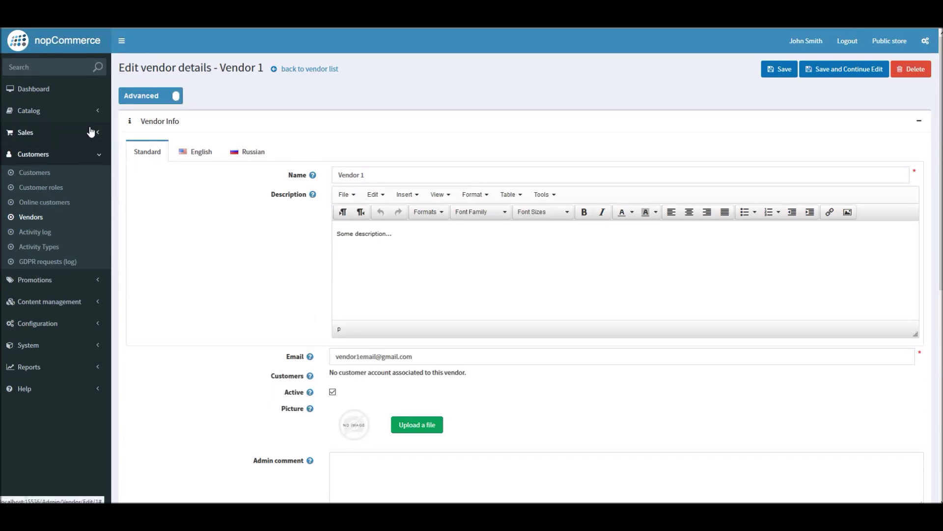
Open Customers › Customers and edit the chosen registered customer's record
left_click(46, 176)
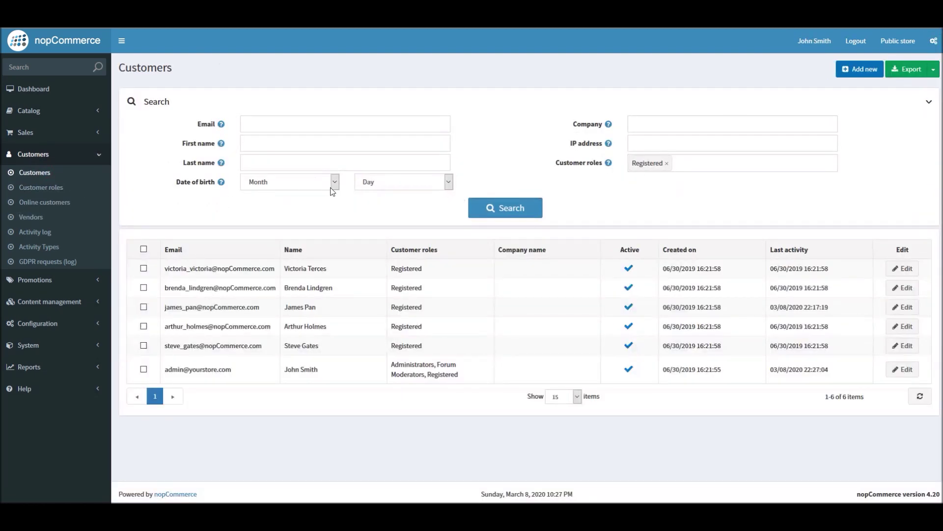
double_click(309, 307)
triple_click(218, 309)
left_click_drag(284, 308, 316, 308)
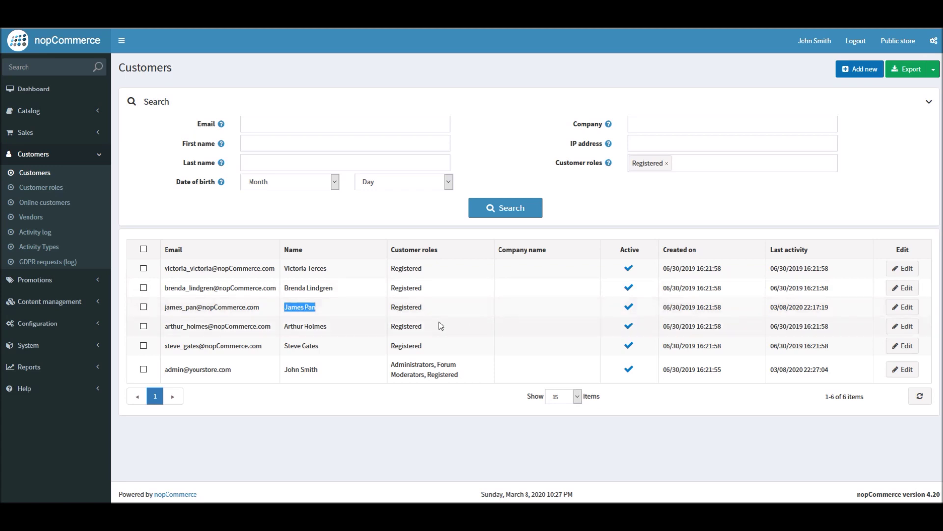
left_click(900, 307)
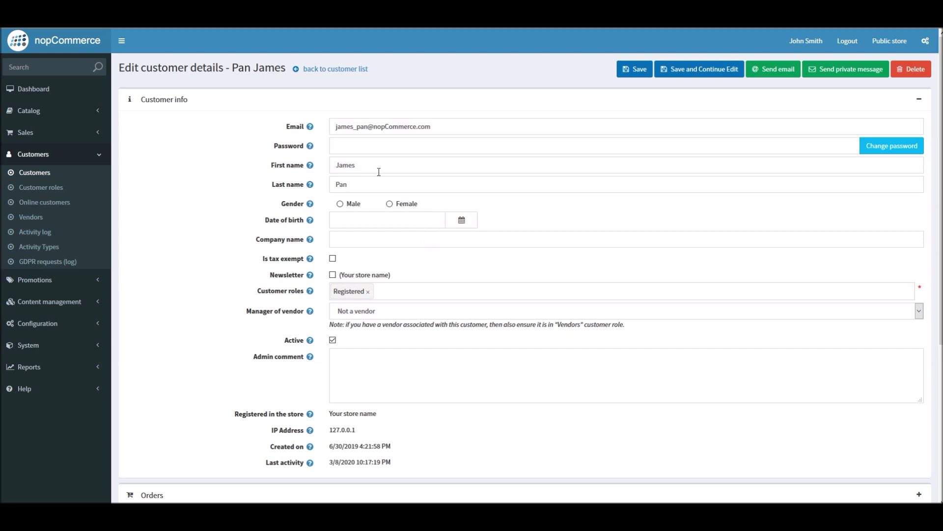
Add the Vendors role, set Manager of vendor to Vendor 1, and save the customer
left_click(401, 293)
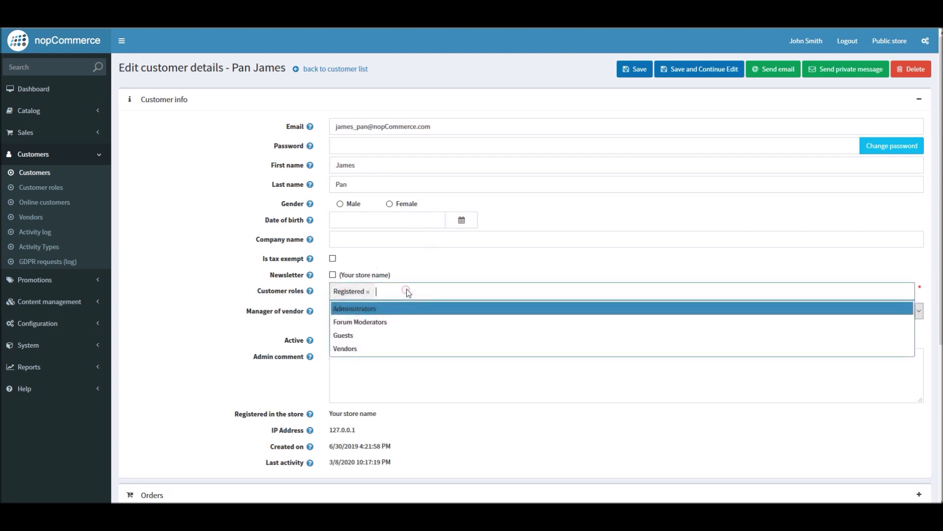
left_click(360, 349)
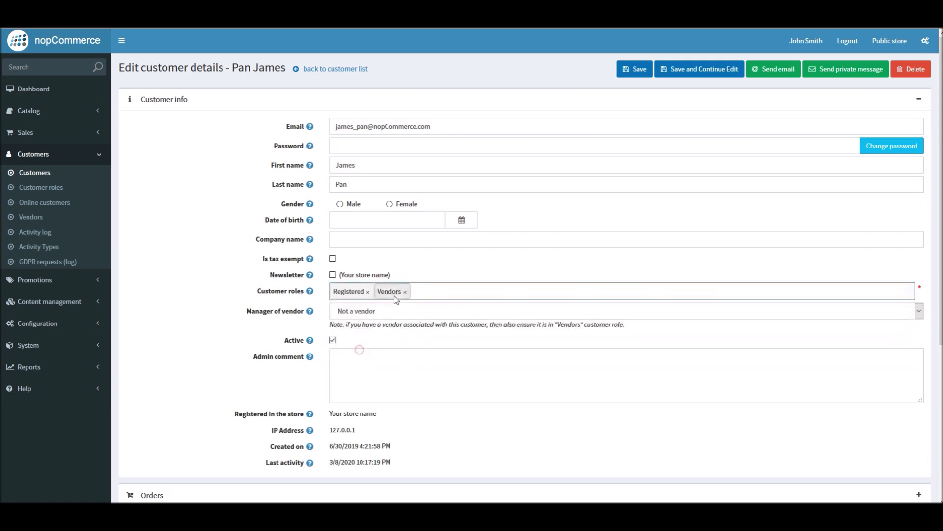
left_click(380, 312)
left_click(373, 340)
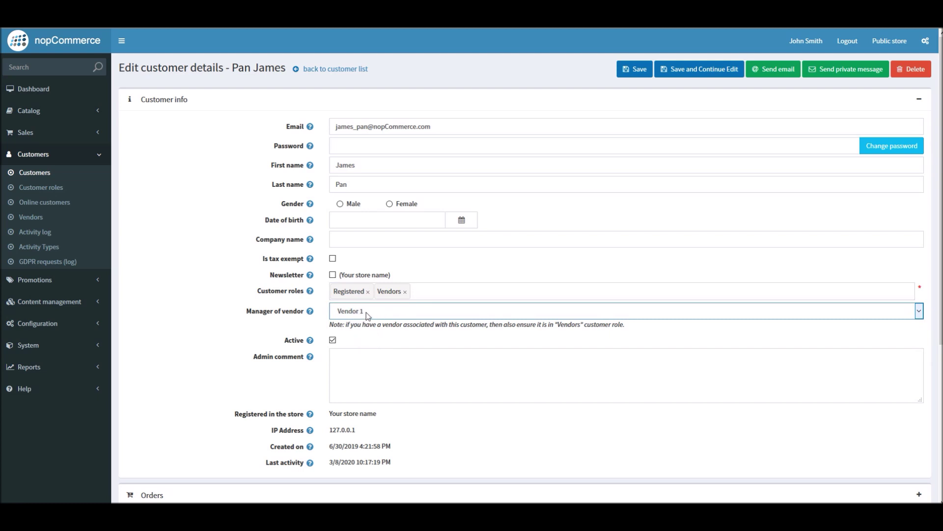
left_click(367, 312)
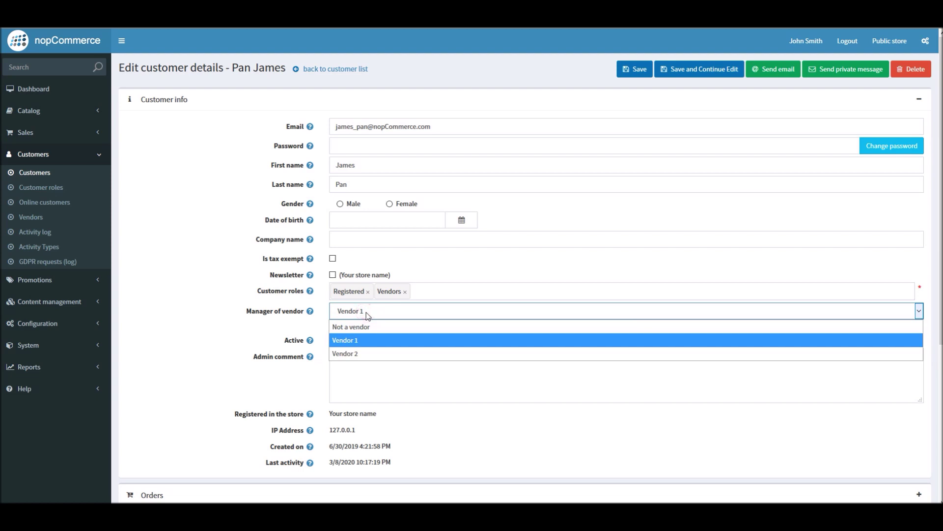
left_click(366, 312)
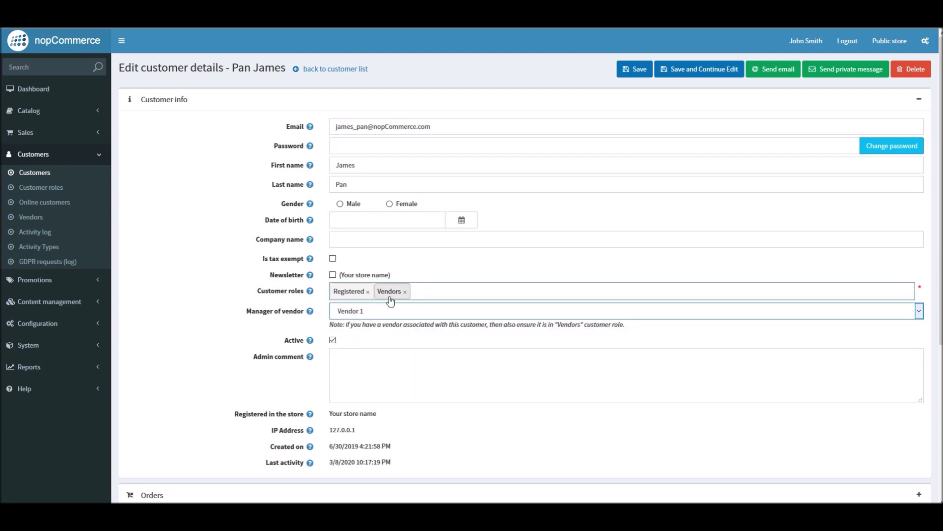
left_click(694, 74)
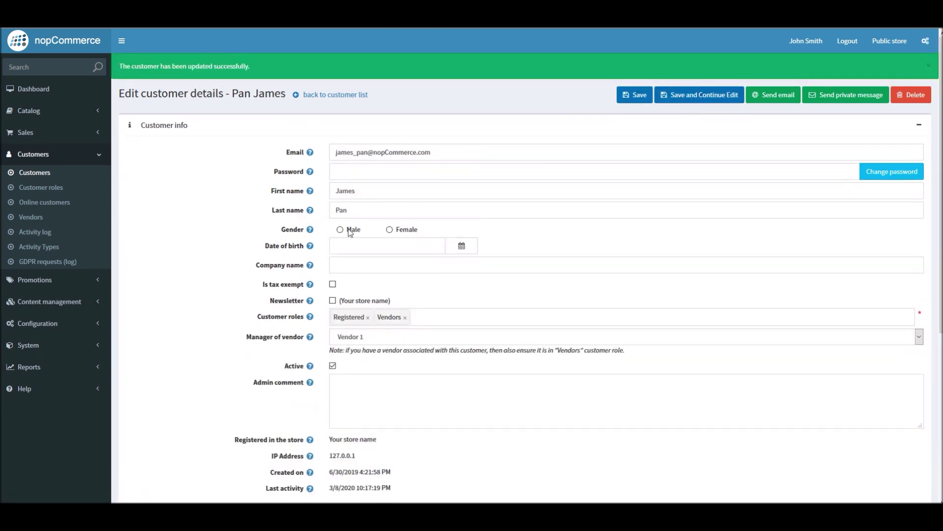
left_click(35, 90)
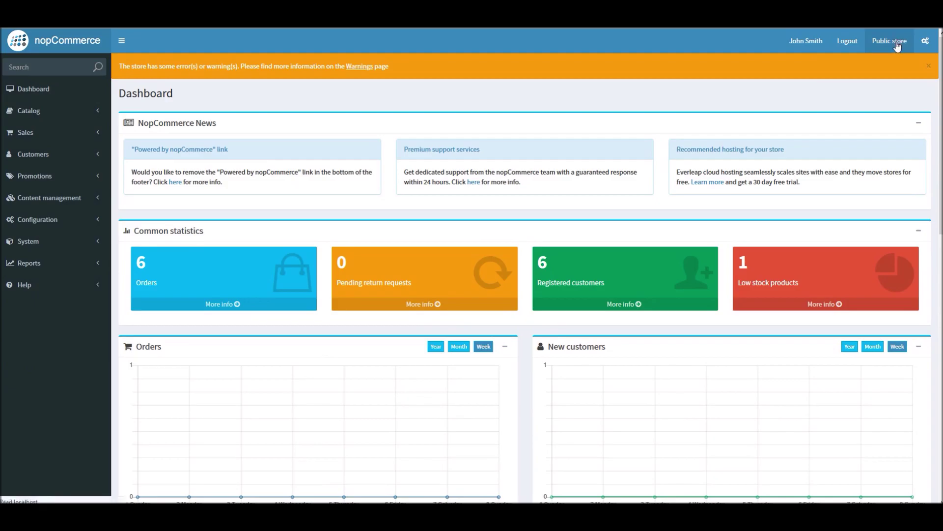
left_click(892, 42)
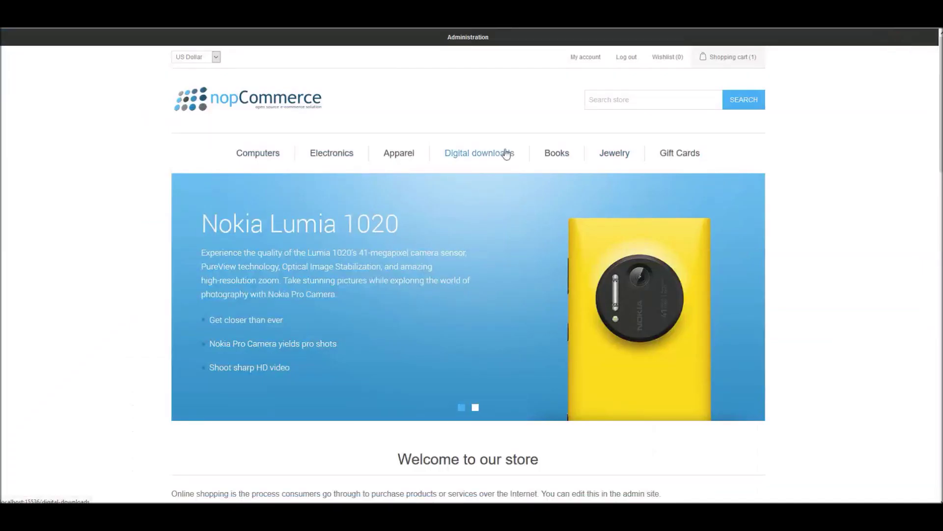
mouse_move(251, 158)
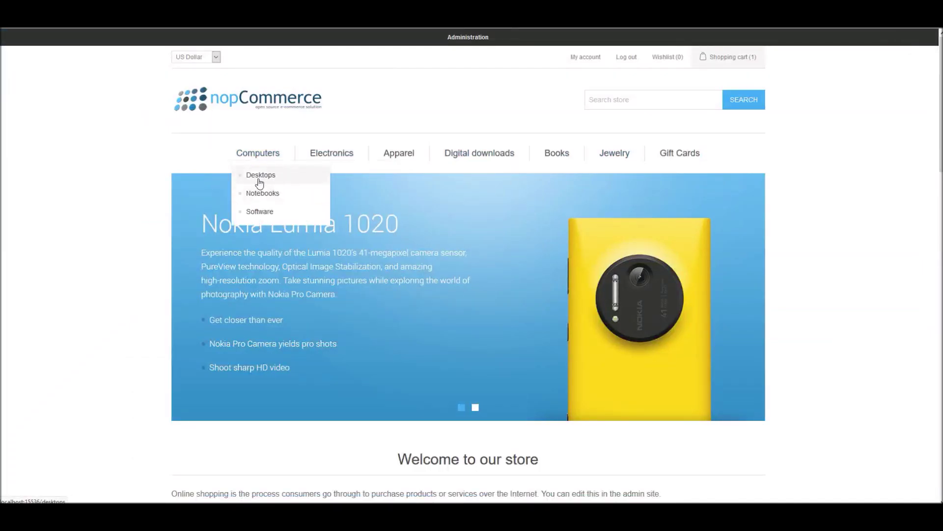
left_click(464, 38)
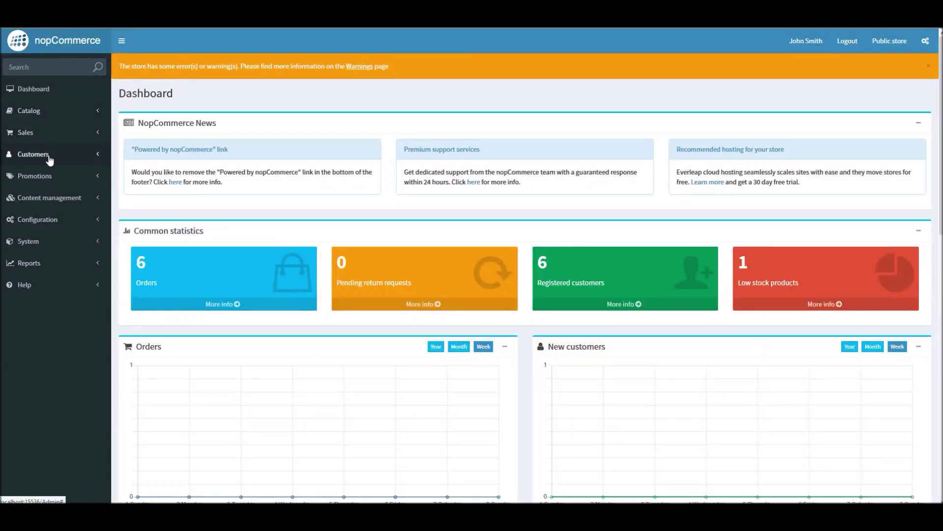
Open Catalog › Products and edit the adidas Consortium Campus 80s Running Shoes
left_click(51, 133)
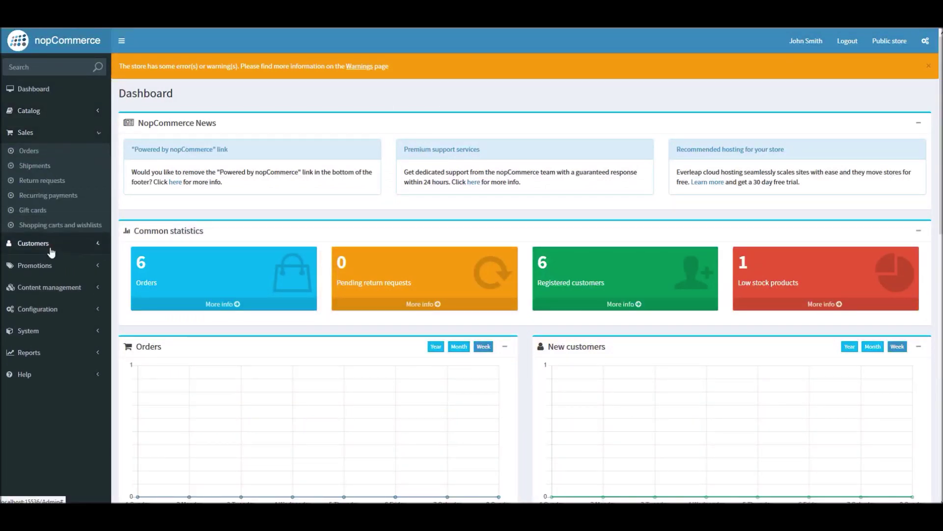
left_click(50, 248)
left_click(56, 112)
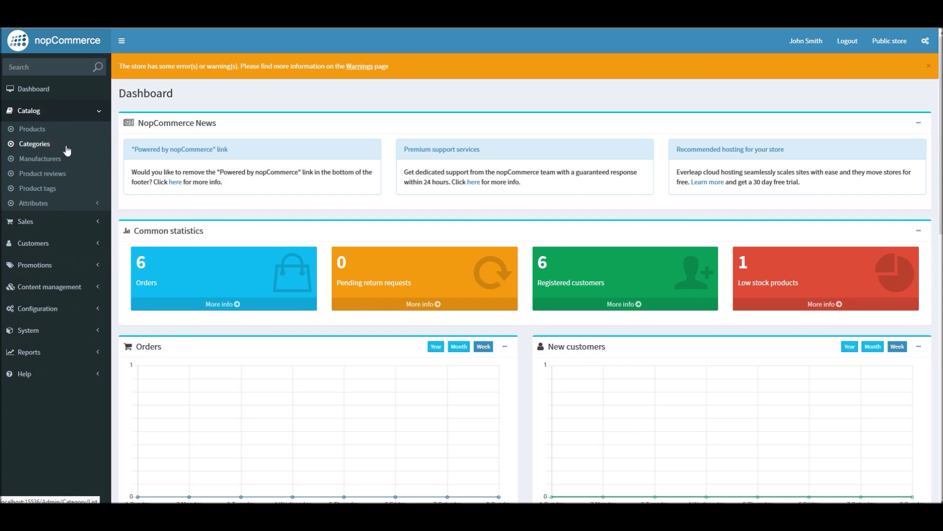
left_click(32, 132)
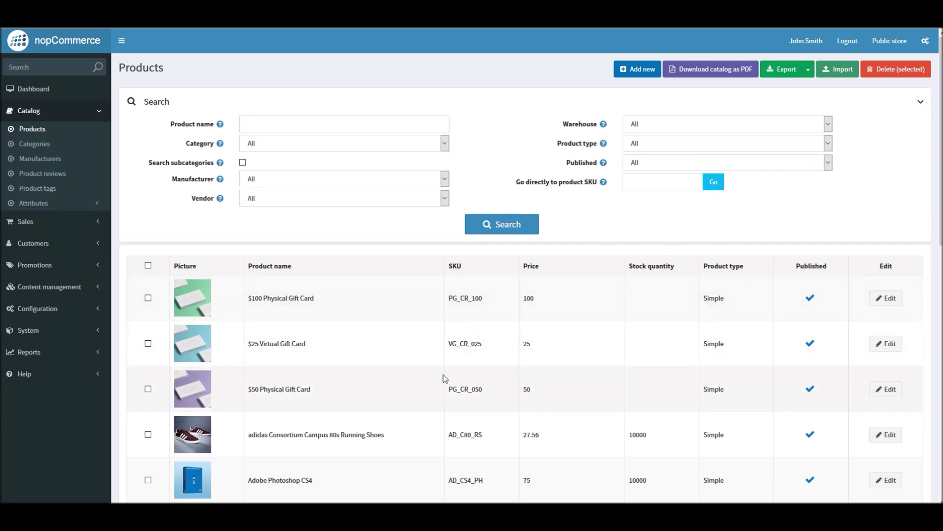
scroll(516, 440, "down", 4)
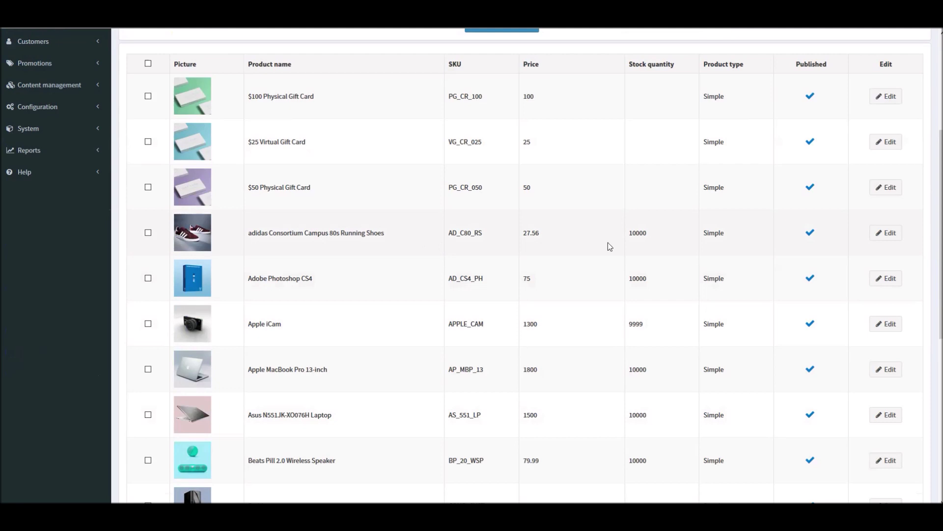
left_click(892, 236)
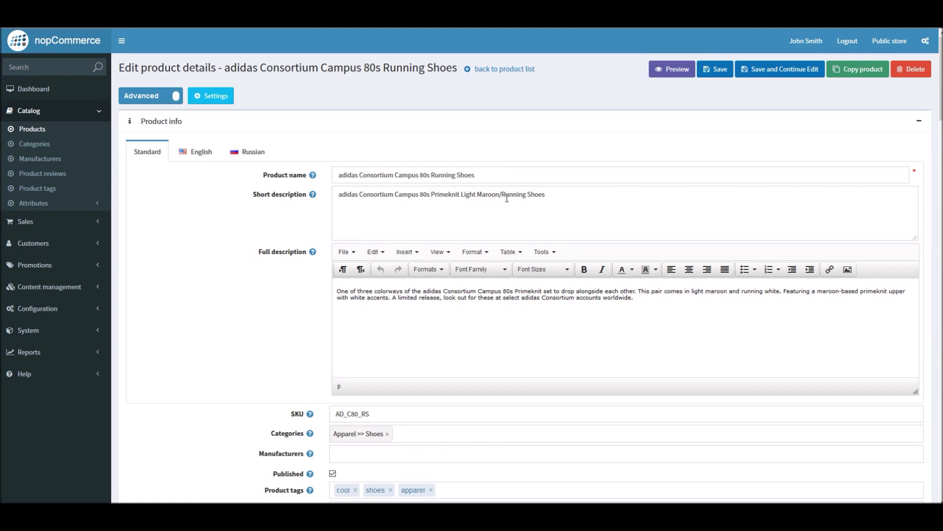
Set the running shoes product's Vendor to Vendor 1
scroll(295, 219, "down", 7)
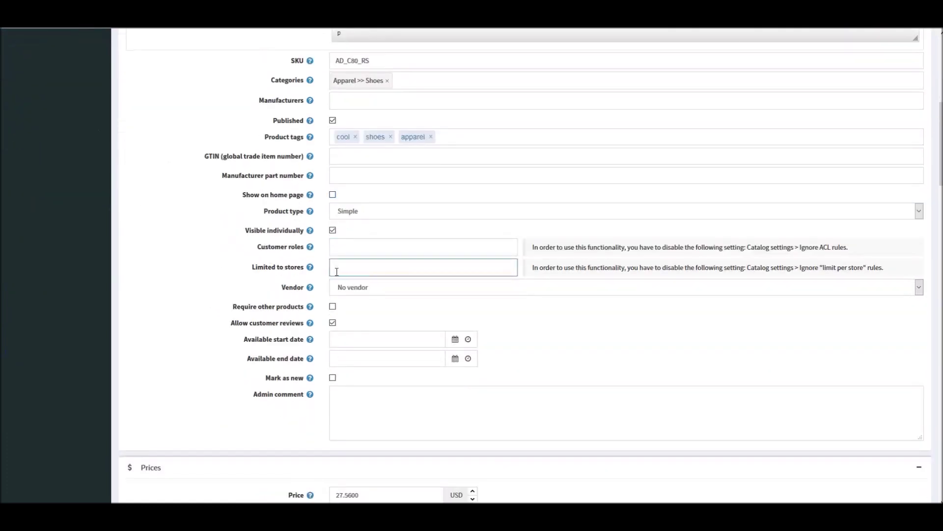
left_click(382, 290)
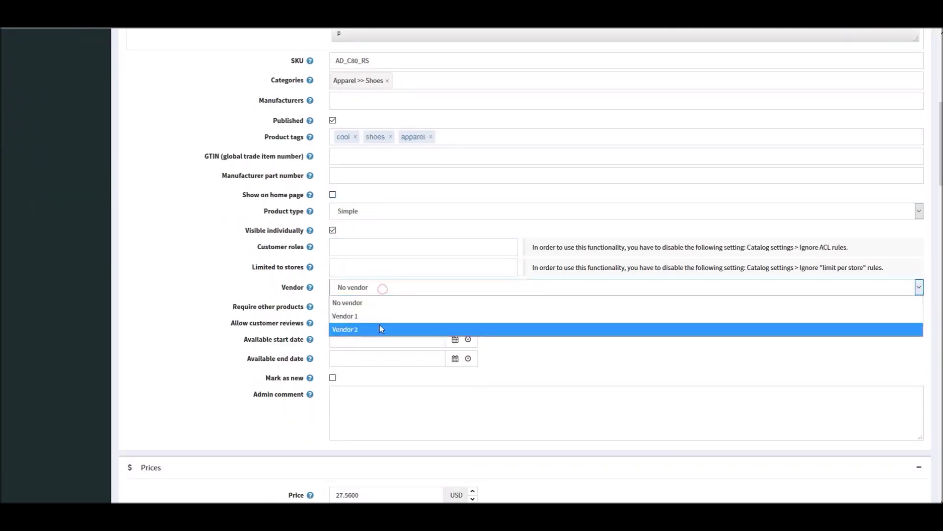
left_click(379, 316)
scroll(192, 272, "up", 7)
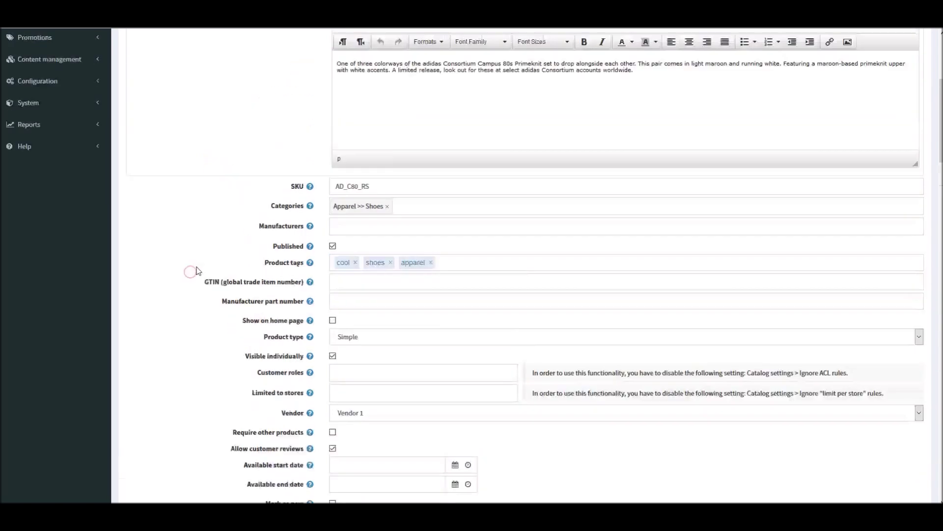
scroll(194, 273, "down", 6)
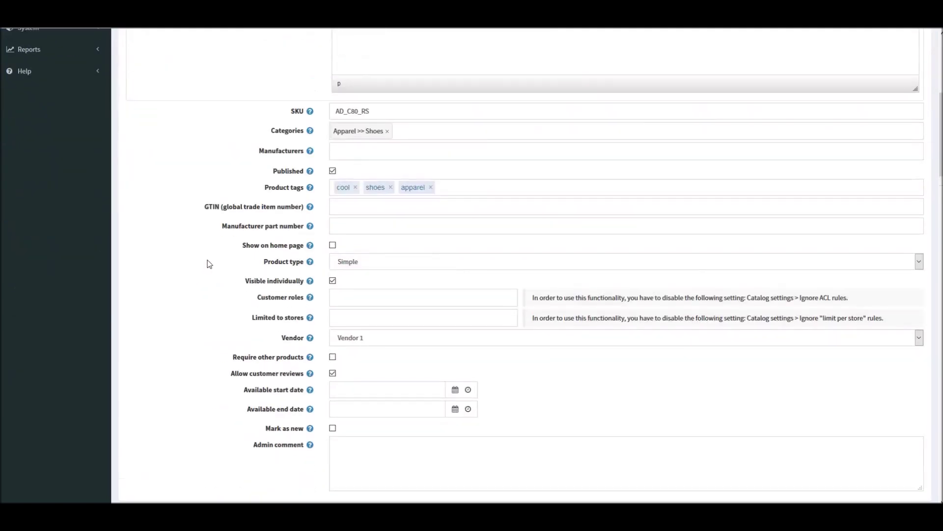
scroll(261, 244, "up", 6)
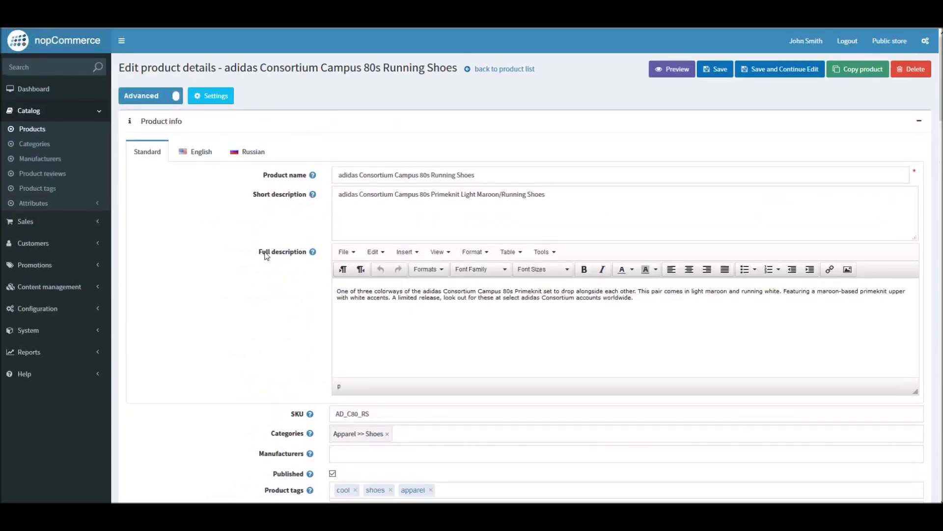
scroll(322, 231, "down", 13)
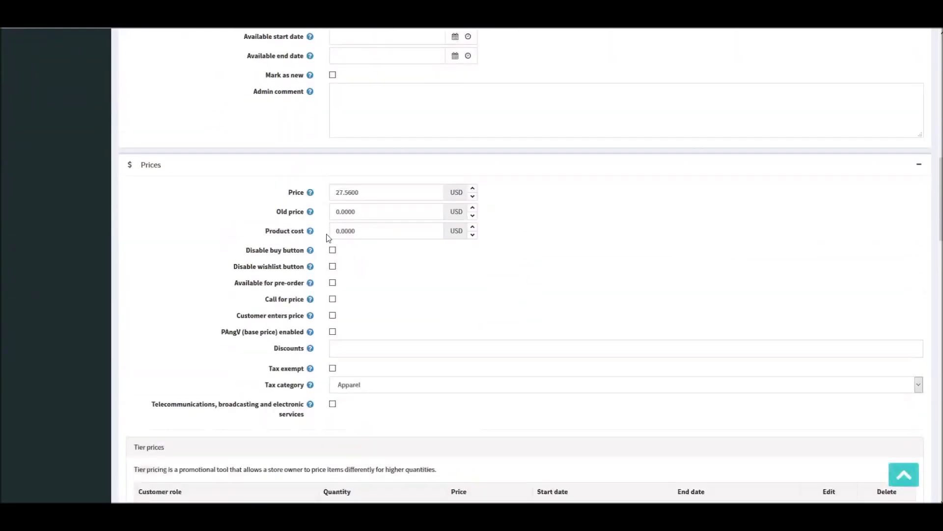
scroll(325, 235, "down", 3)
scroll(332, 238, "down", 5)
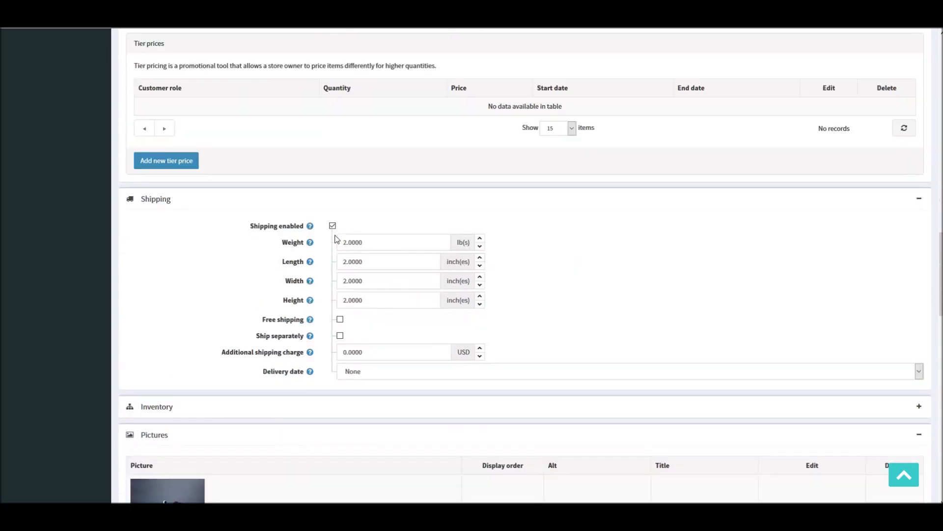
scroll(334, 240, "up", 6)
scroll(343, 243, "down", 10)
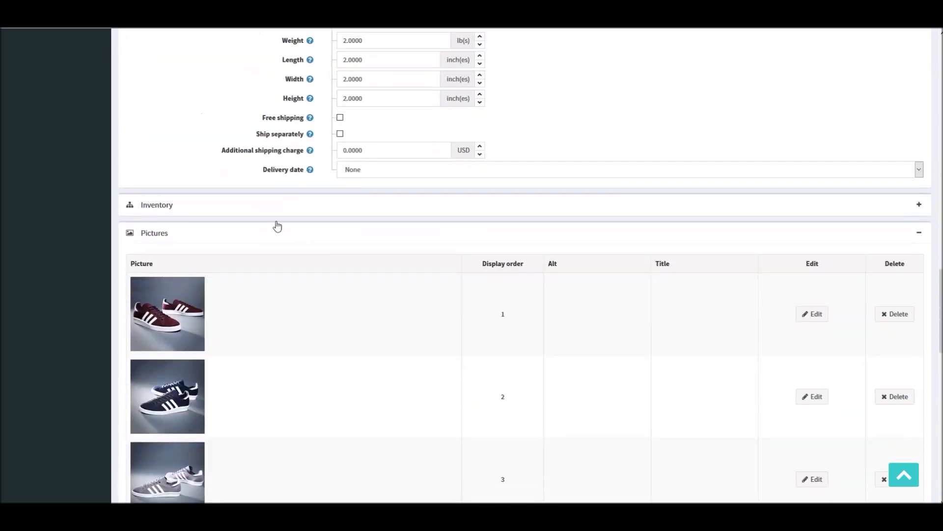
Review the inventory settings, save the product, and go to the public store
left_click(275, 209)
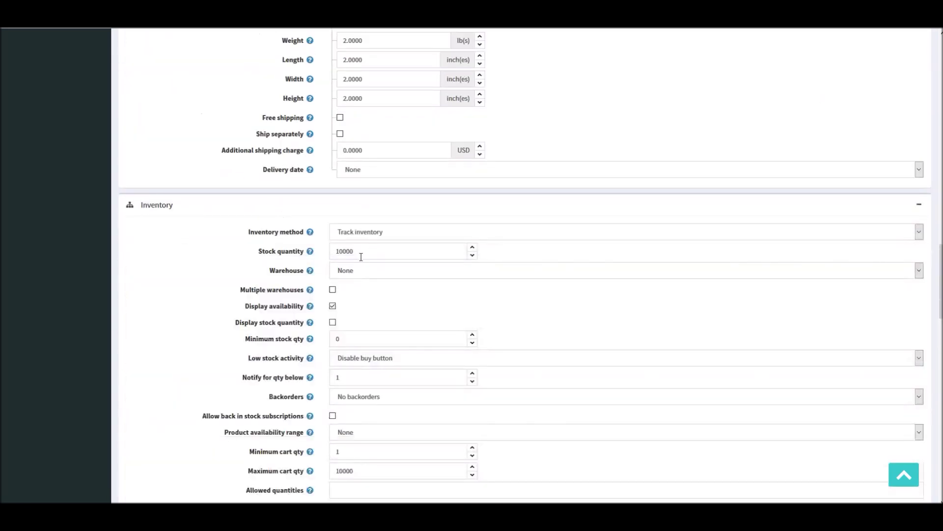
left_click_drag(343, 251, 369, 251)
scroll(499, 278, "up", 10)
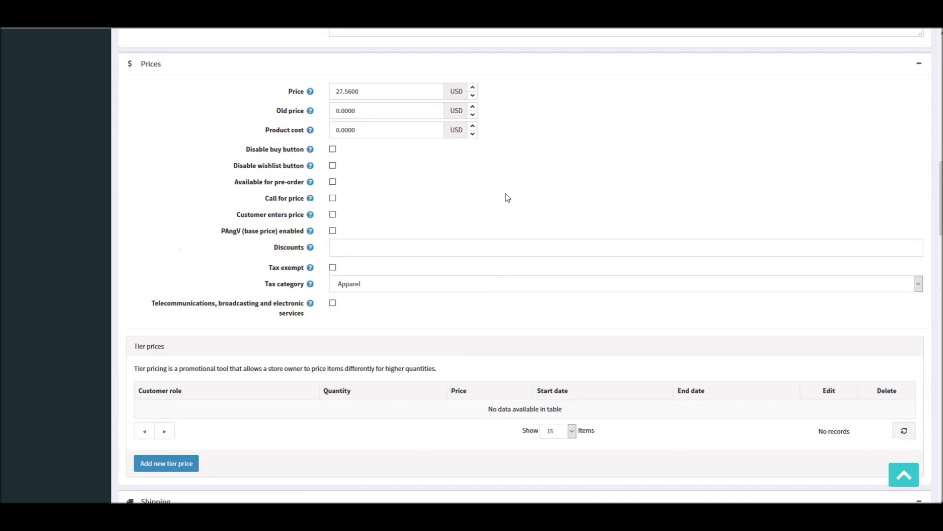
scroll(508, 198, "up", 5)
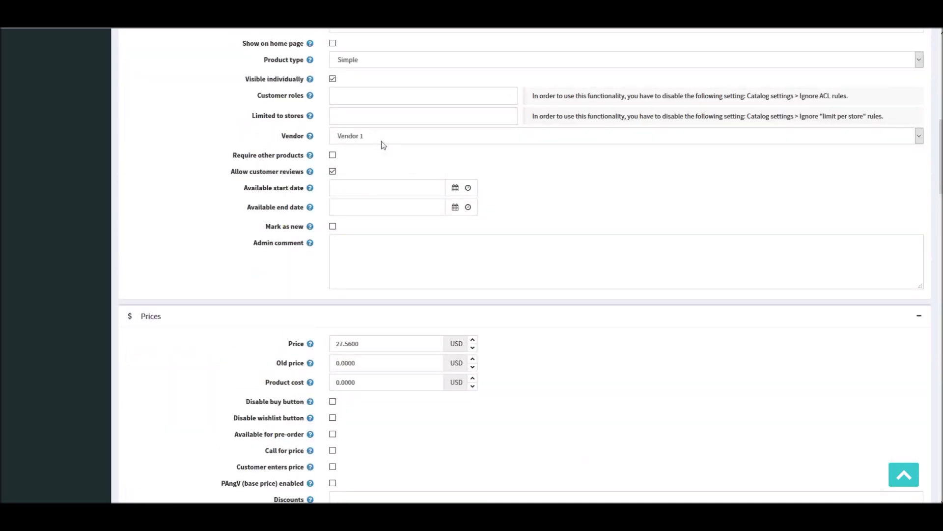
scroll(503, 194, "up", 4)
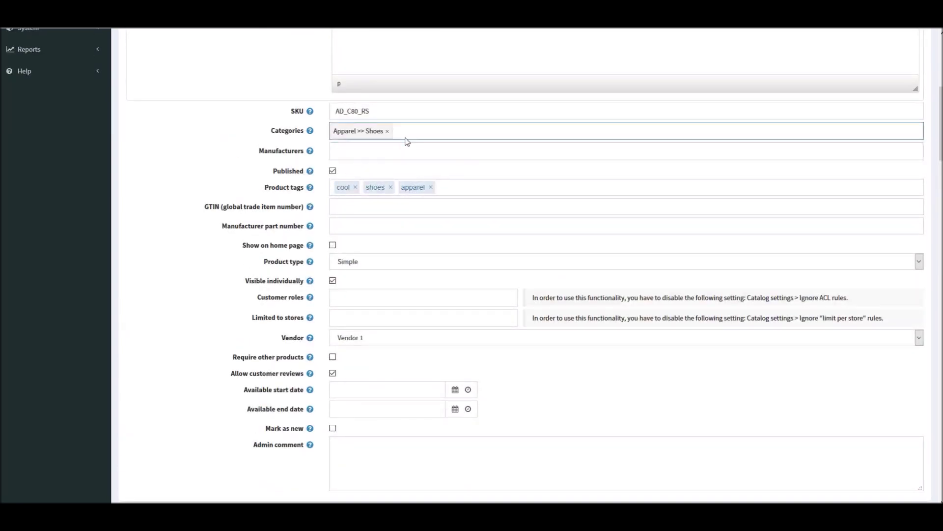
scroll(524, 240, "up", 6)
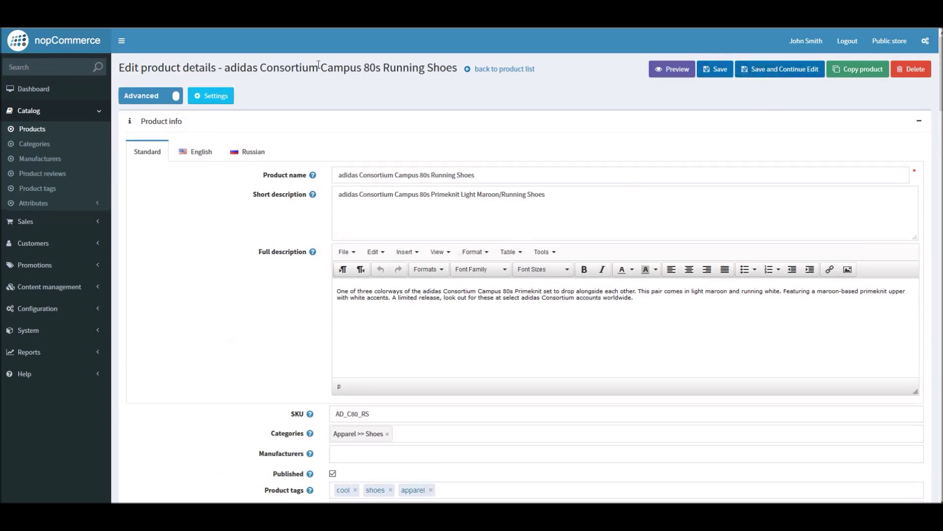
left_click(761, 72)
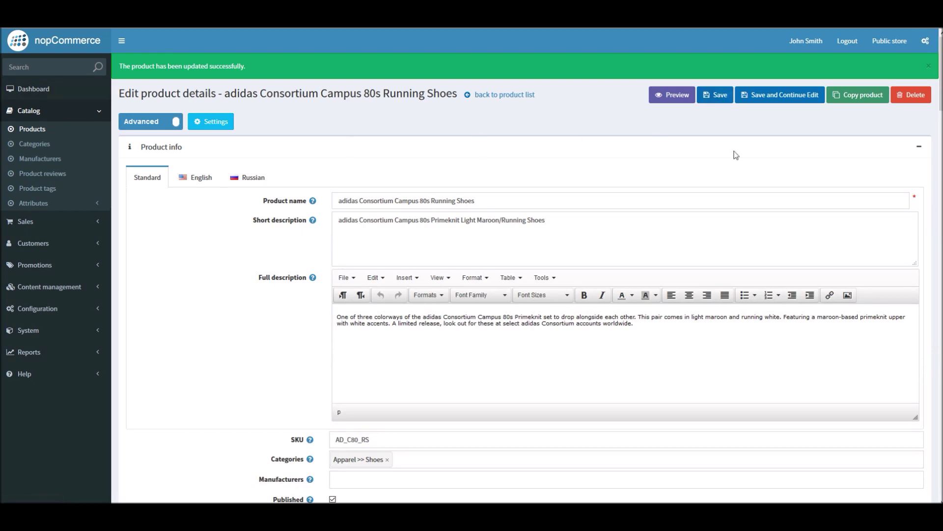
left_click(884, 45)
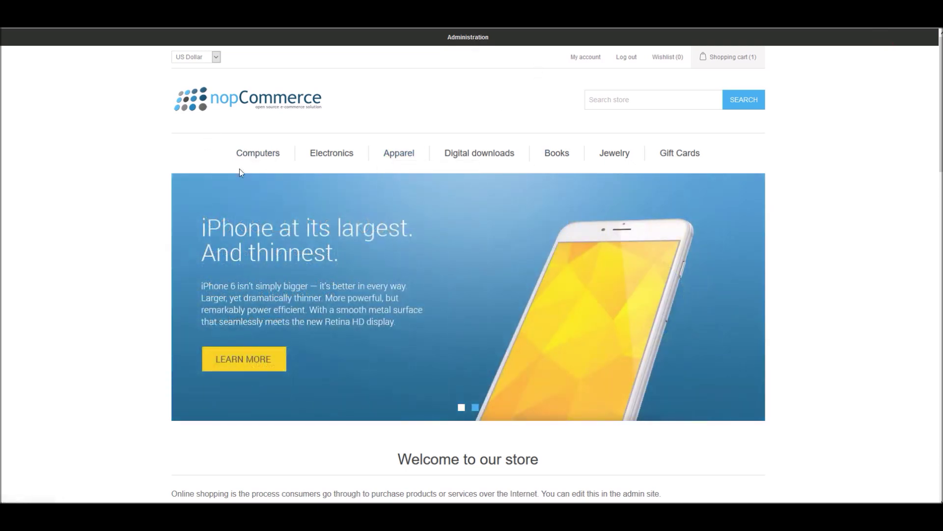
Browse to the Shoes category and open the adidas Consortium Campus 80s Running Shoes page
mouse_move(396, 155)
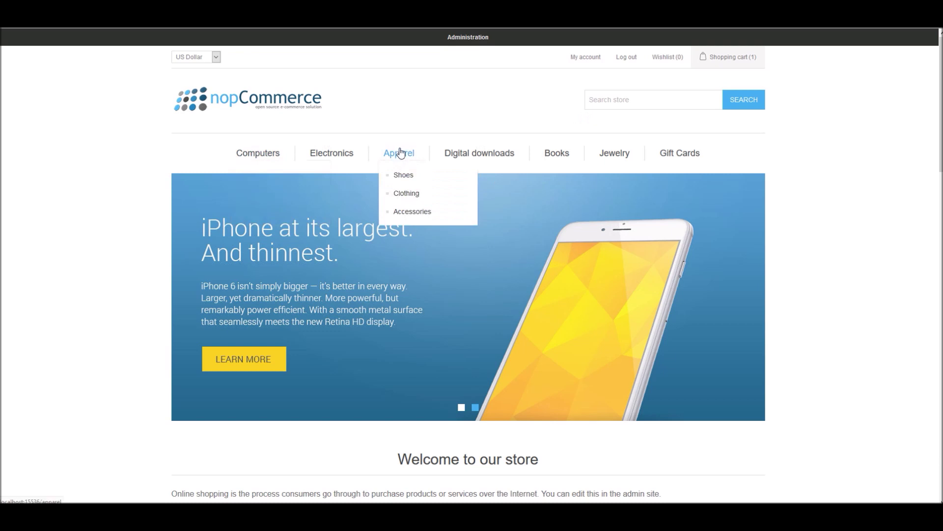
left_click(403, 176)
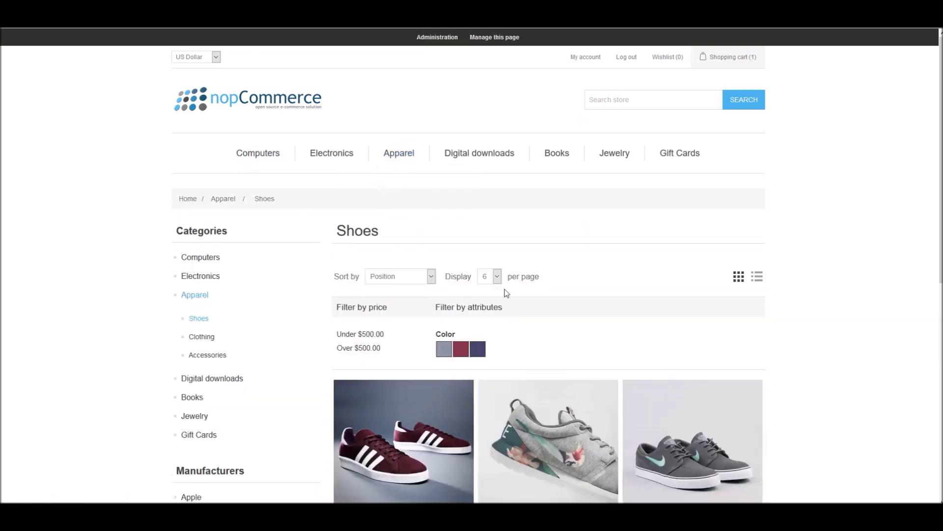
scroll(505, 290, "down", 4)
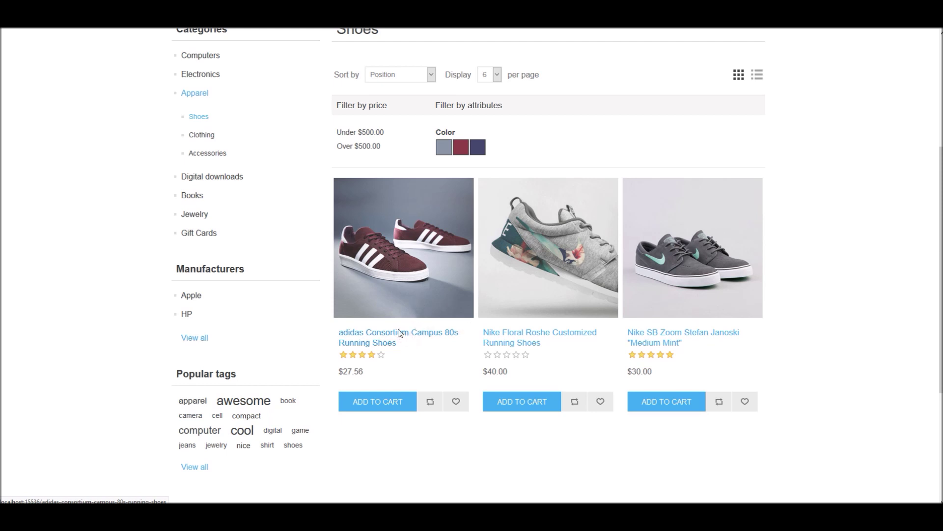
left_click(406, 293)
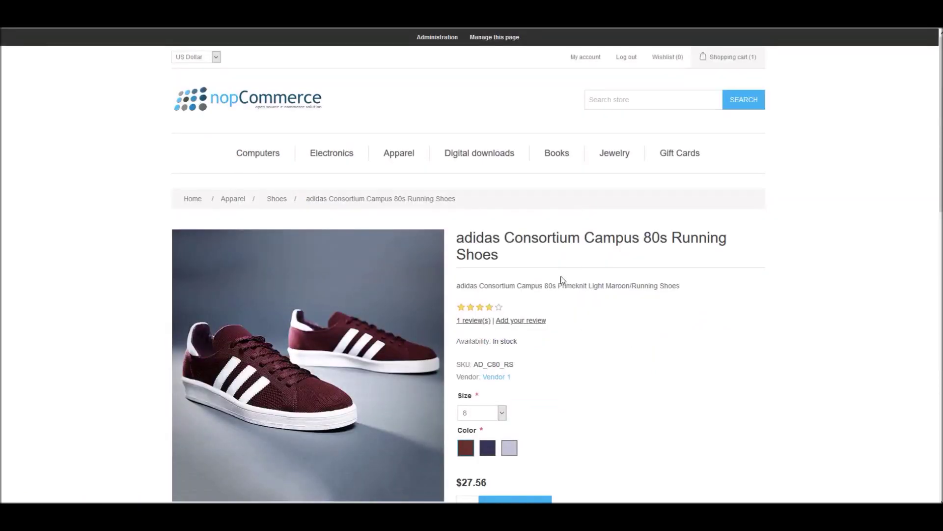
Add the shoes in size 9 to the cart
scroll(598, 354, "down", 4)
left_click(481, 212)
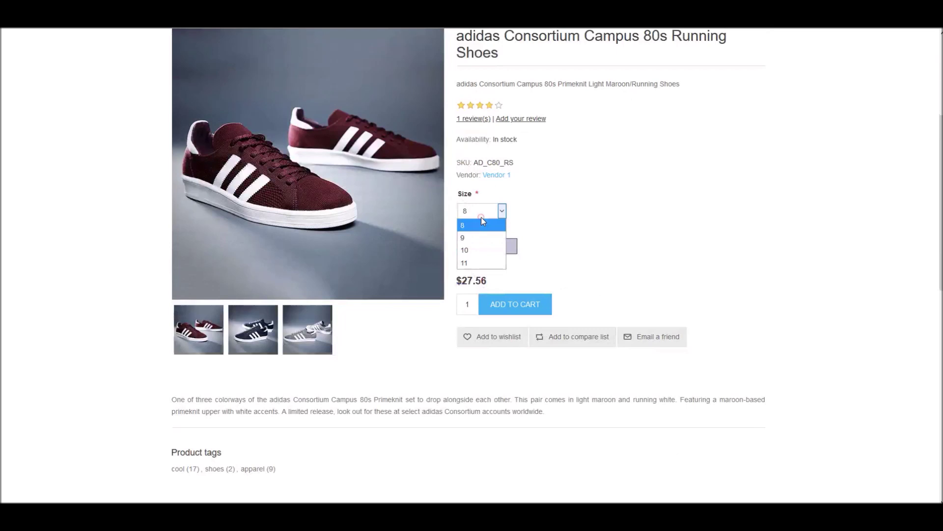
left_click(472, 237)
left_click(513, 306)
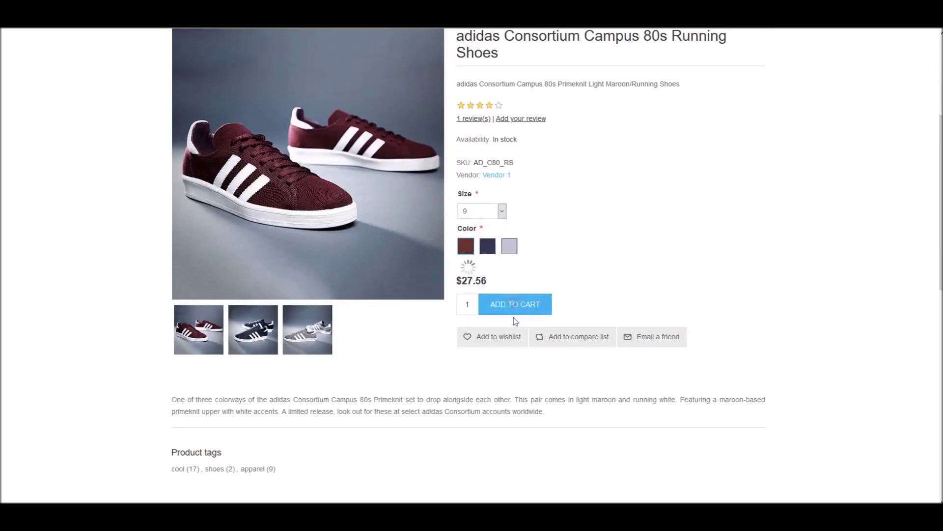
Remove Fitness Training Material from the cart, leaving only the size 9 adidas shoes
left_click(144, 40)
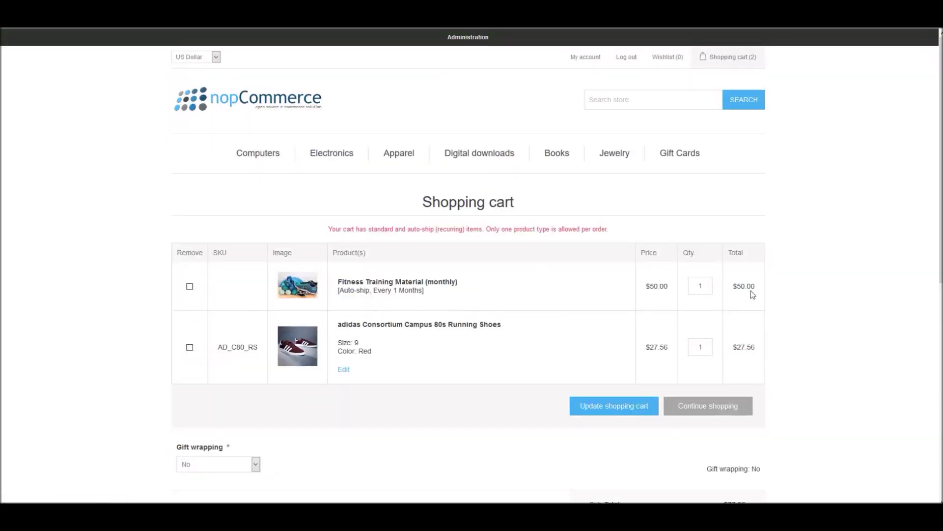
left_click(189, 287)
scroll(296, 381, "down", 2)
double_click(695, 186)
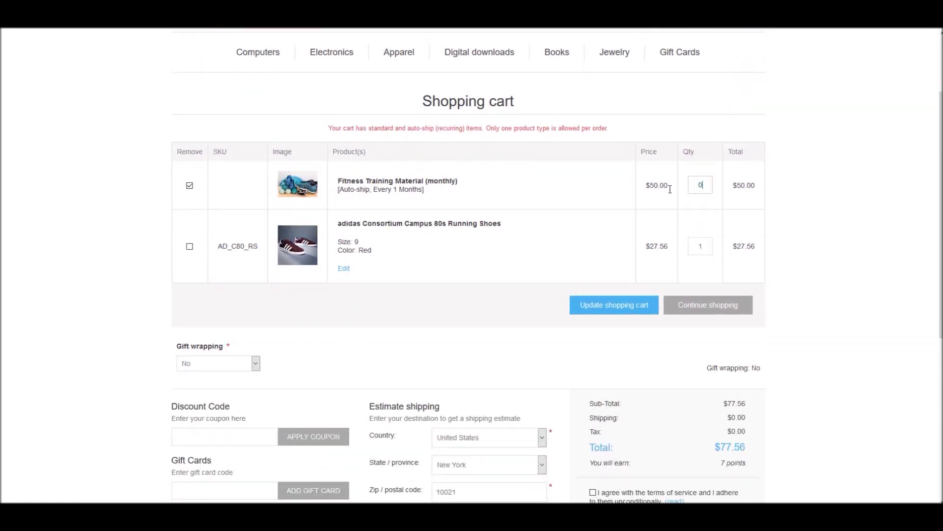
type("0")
left_click(632, 307)
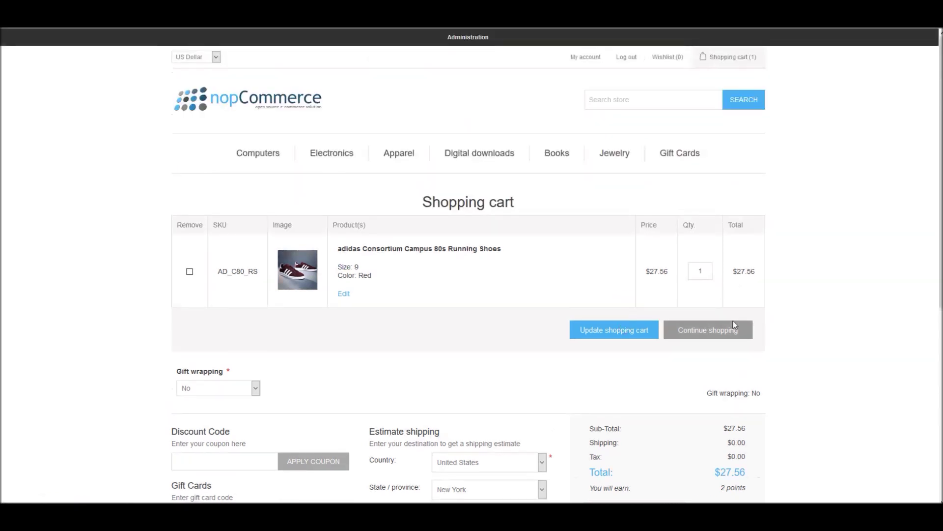
Agree to the terms of service and start checkout
scroll(658, 326, "down", 3)
left_click(594, 366)
left_click(718, 398)
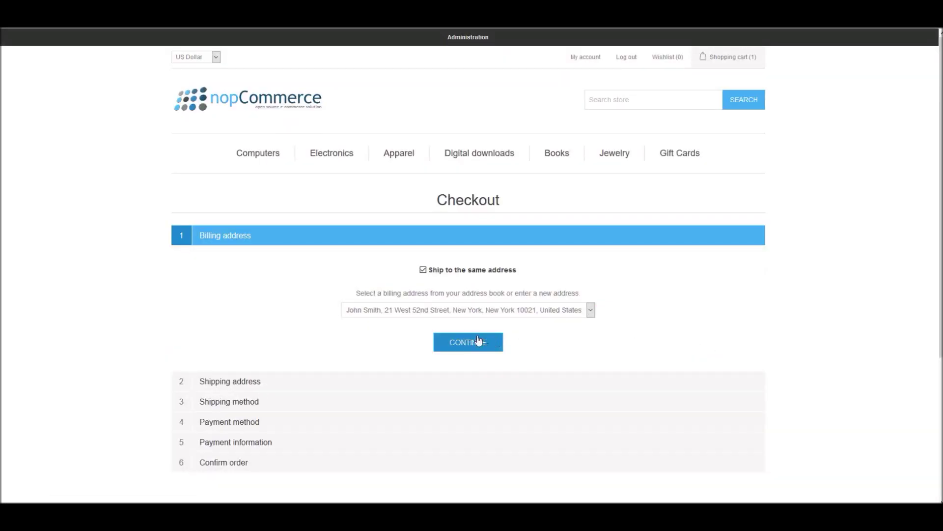
Accept the billing address, Ground shipping and Check / Money Order payment, then confirm the order
left_click(478, 340)
scroll(471, 324, "down", 3)
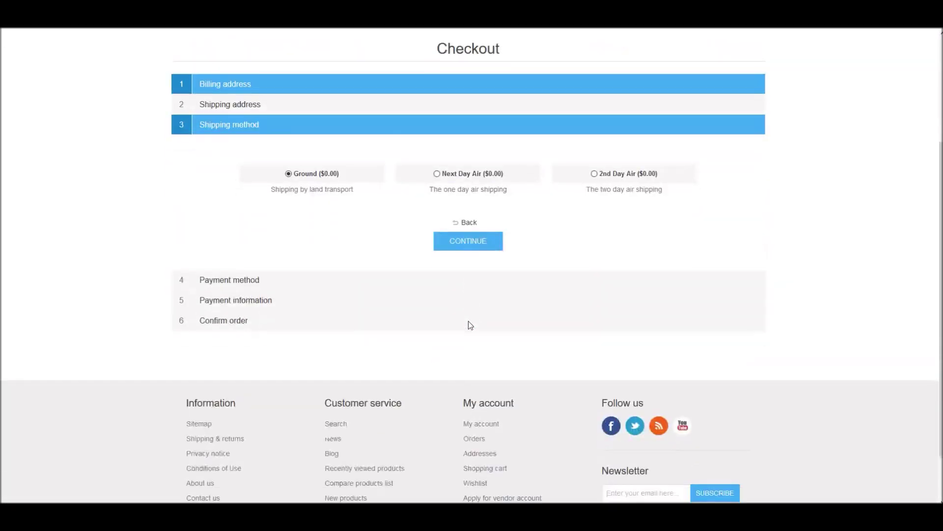
left_click(470, 244)
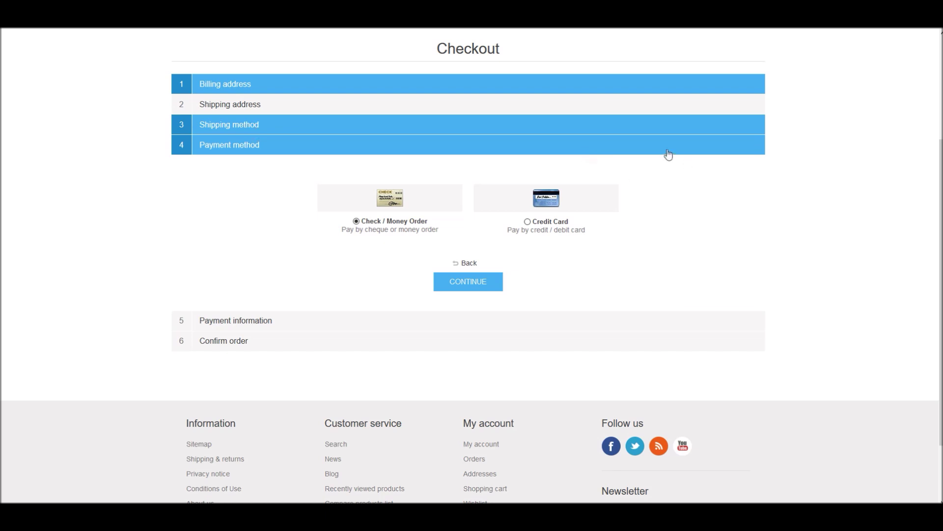
left_click(466, 284)
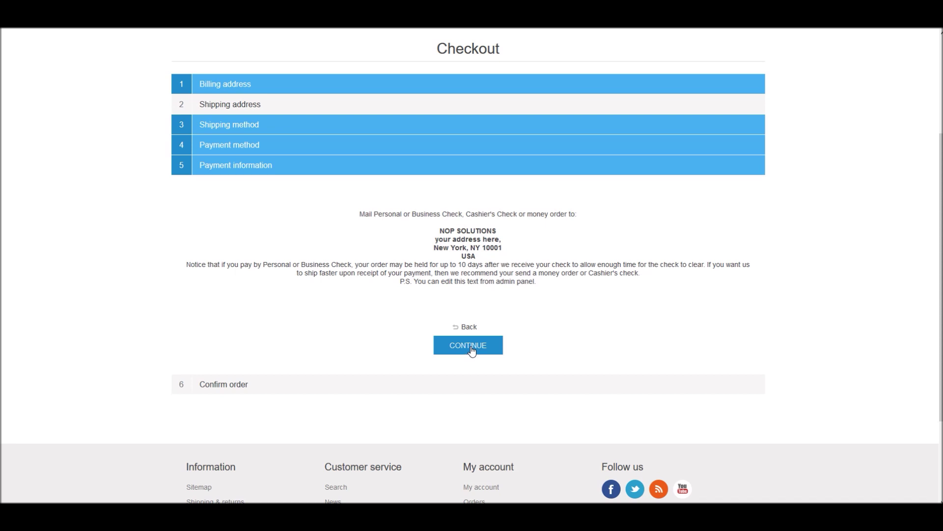
left_click(470, 350)
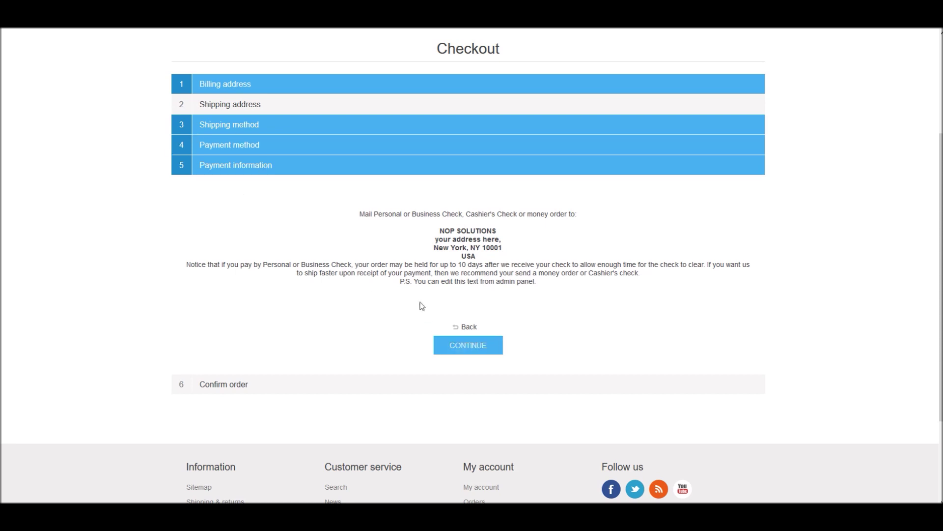
left_click(468, 349)
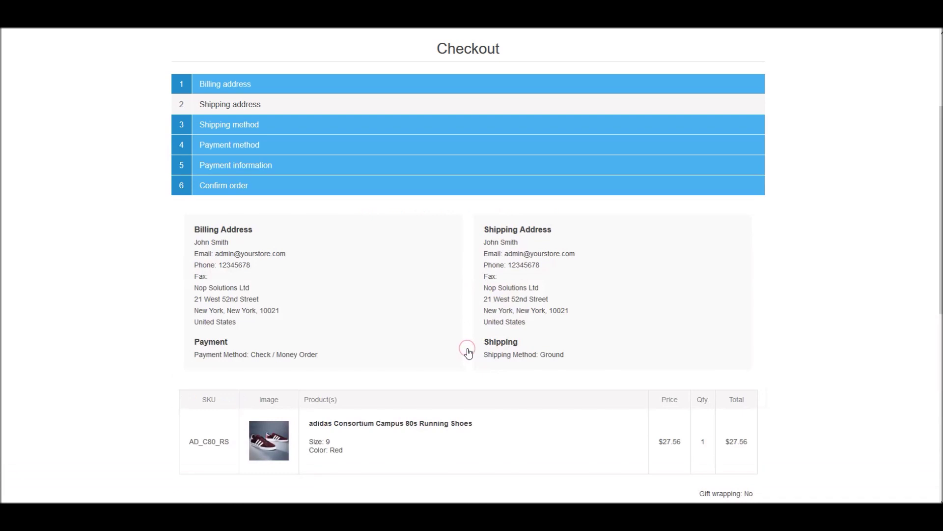
scroll(468, 352, "down", 5)
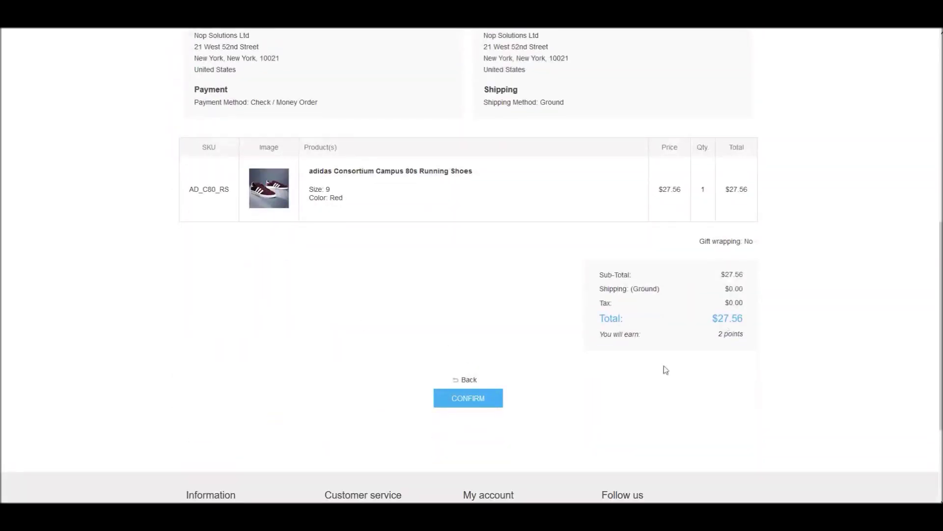
left_click(474, 397)
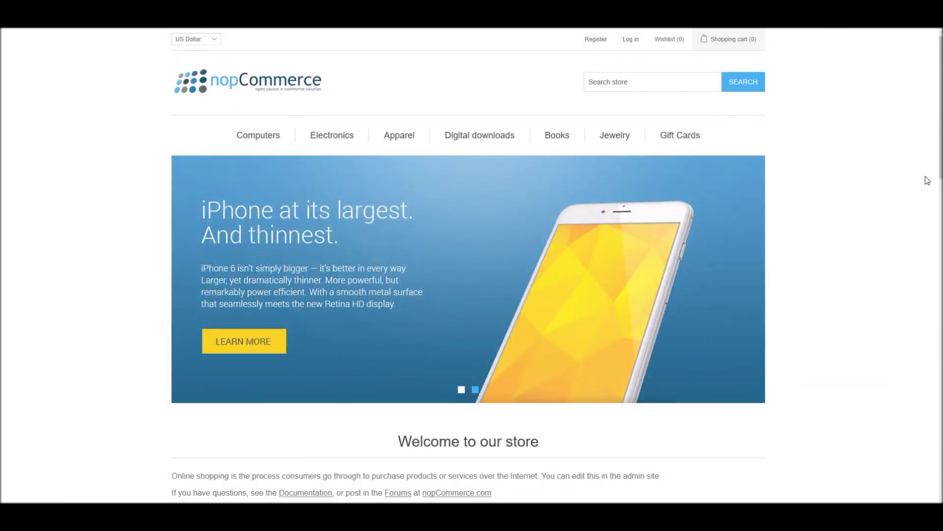
Log in to the storefront with the vendor account's email and password, dismissing Edge's save-password prompt
left_click(632, 41)
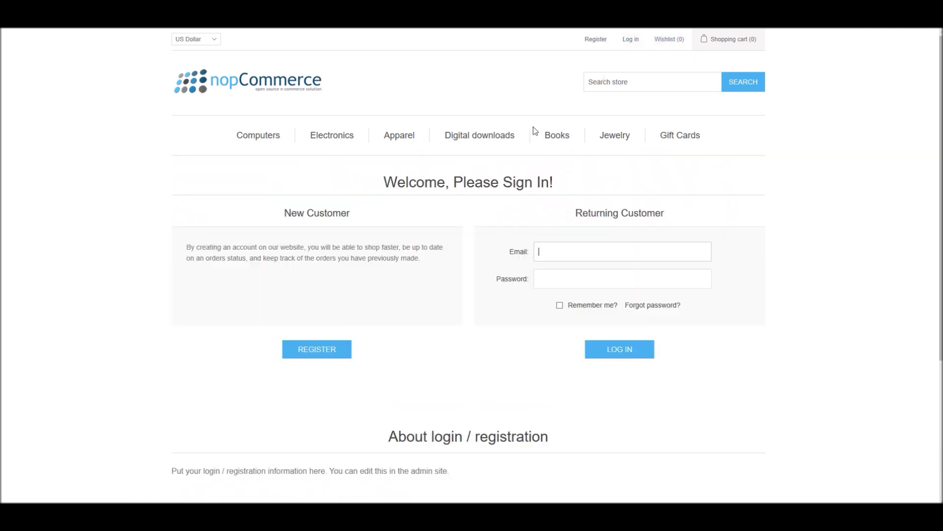
left_click(568, 279)
type("••••")
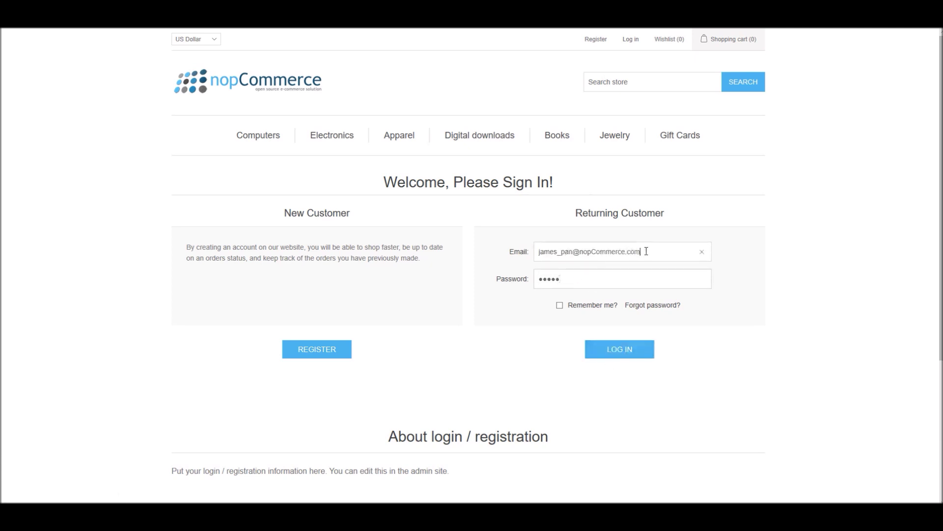
left_click_drag(646, 251, 521, 251)
left_click(615, 345)
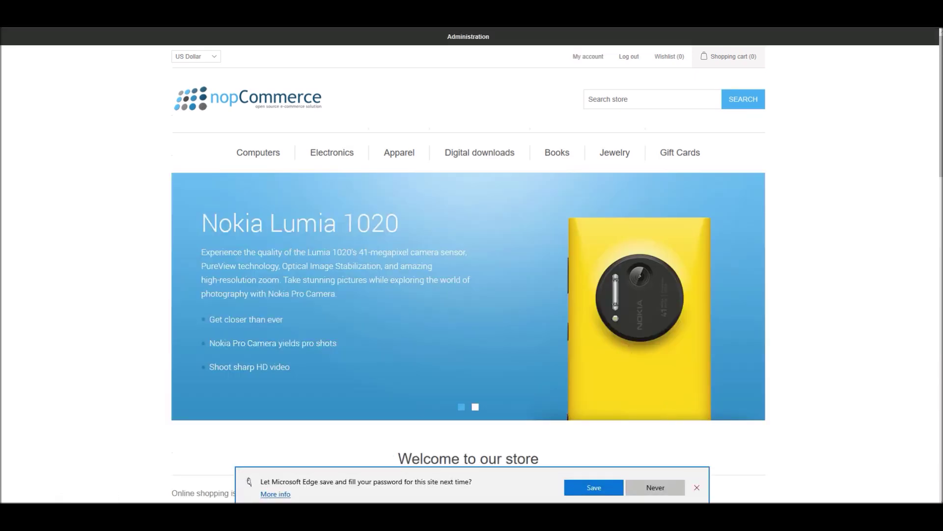
left_click(696, 487)
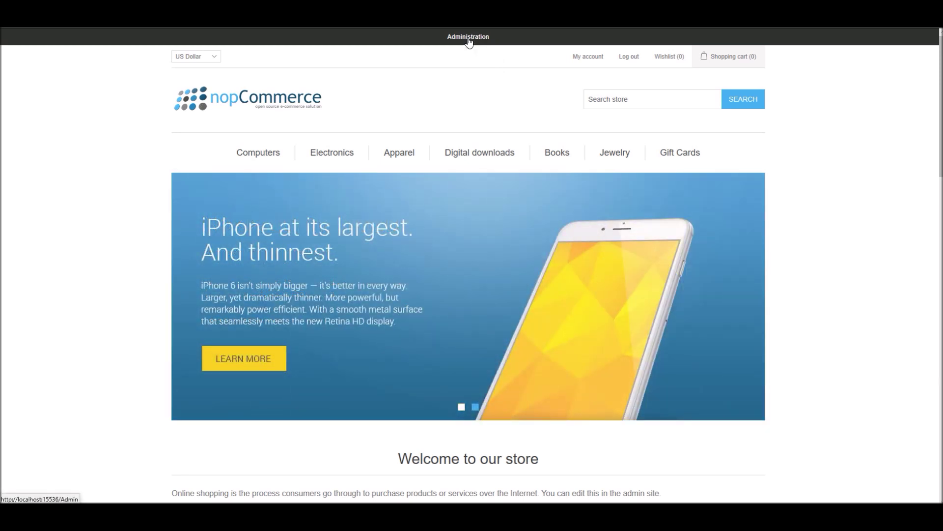
Go to Administration > Catalog > Products, listing only the adidas Consortium Campus 80s Running Shoes (27.56, stock 9999)
left_click(469, 39)
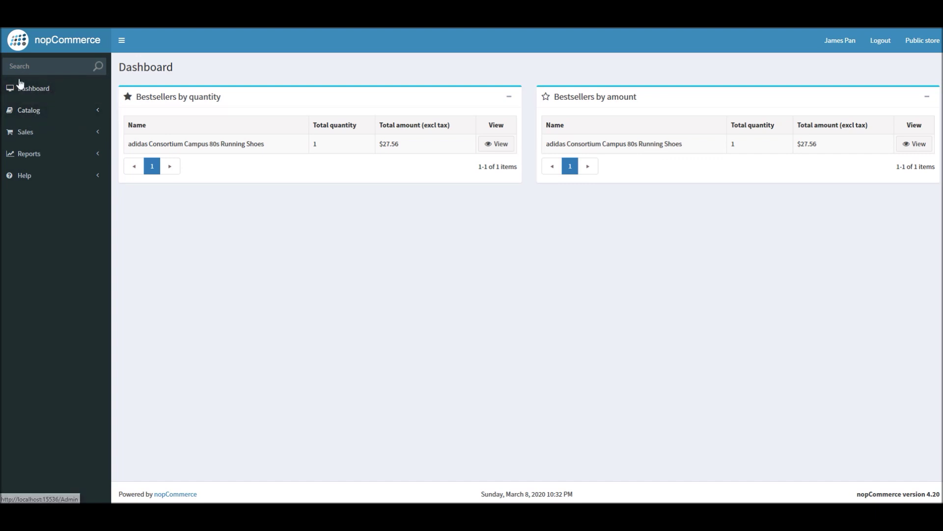
left_click(75, 112)
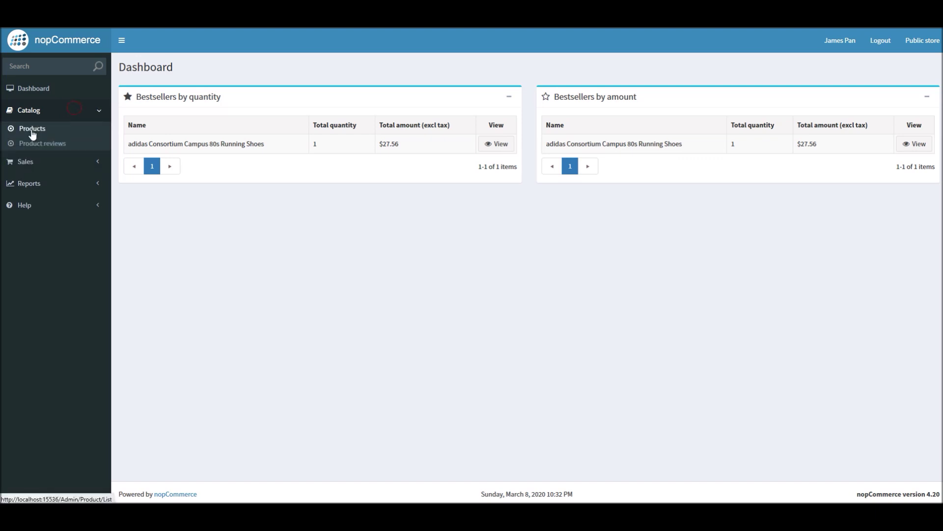
left_click(31, 128)
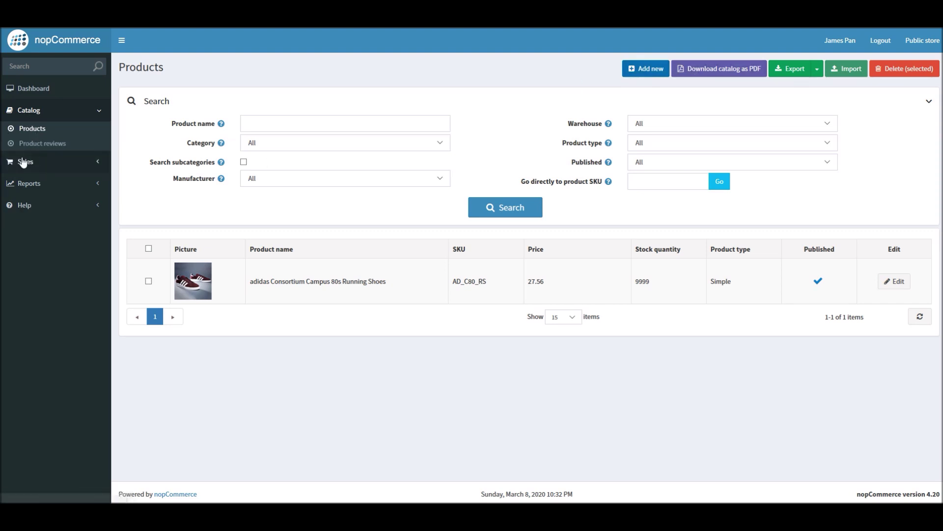
double_click(642, 280)
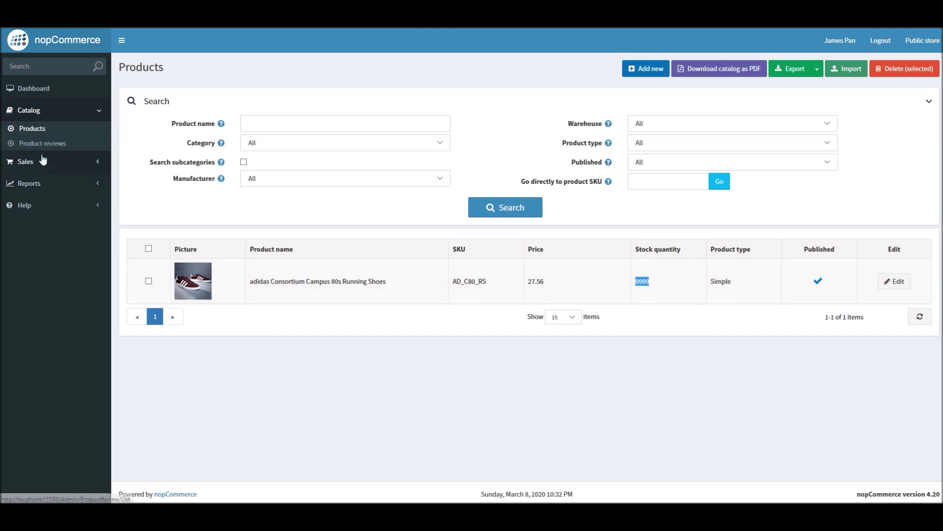
Open order 7 from Sales > Orders, review its size 9 adidas shoes at $27.56, and begin a new shipment
left_click(58, 163)
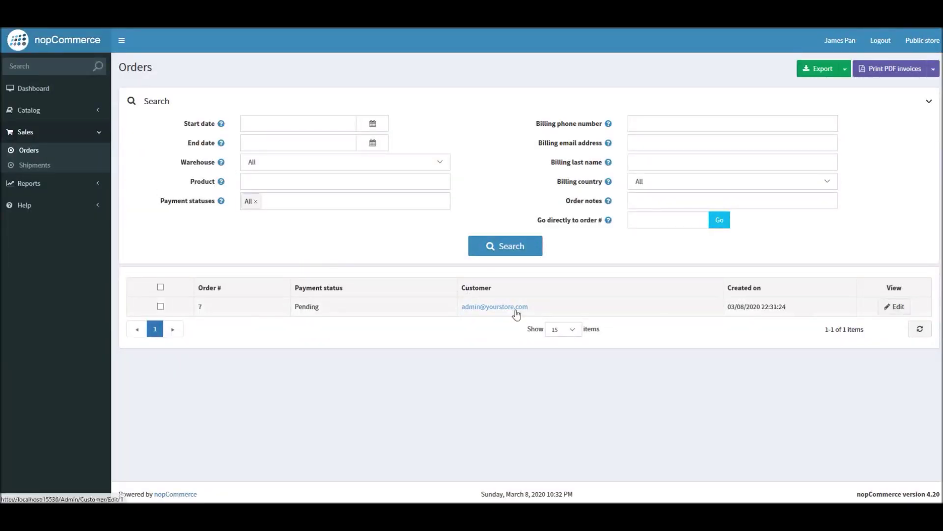
left_click(893, 302)
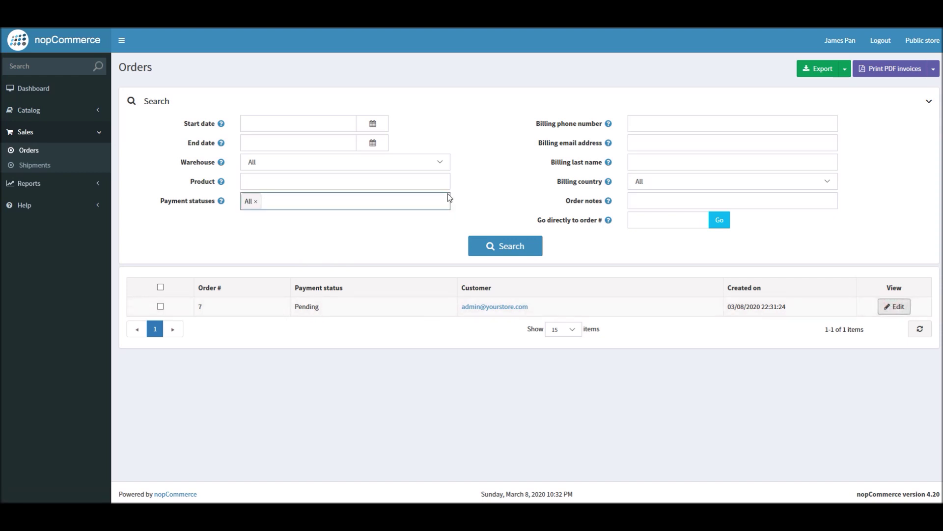
scroll(392, 261, "down", 3)
scroll(391, 261, "down", 2)
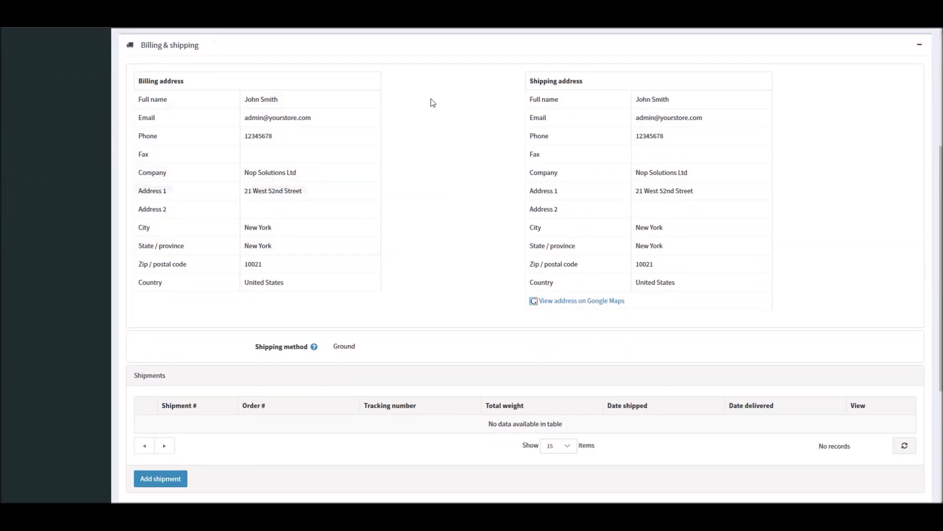
scroll(511, 256, "down", 5)
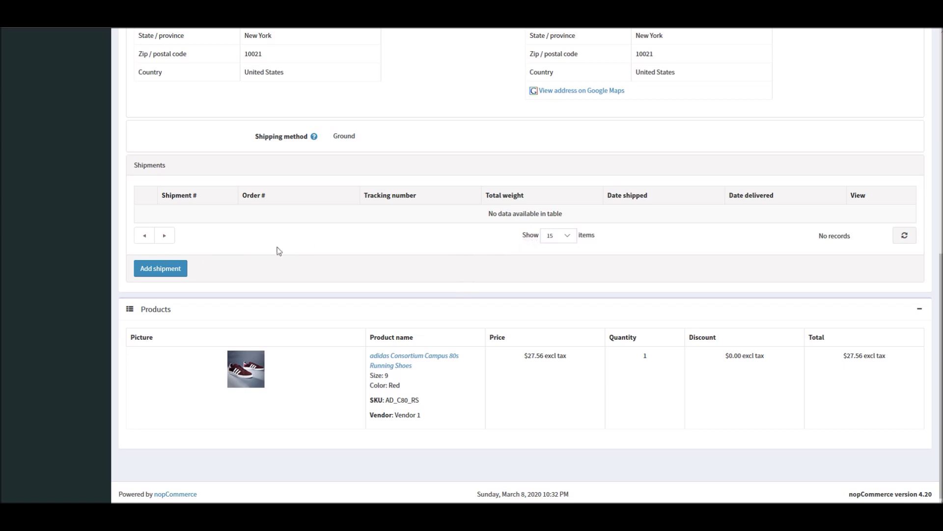
left_click(153, 268)
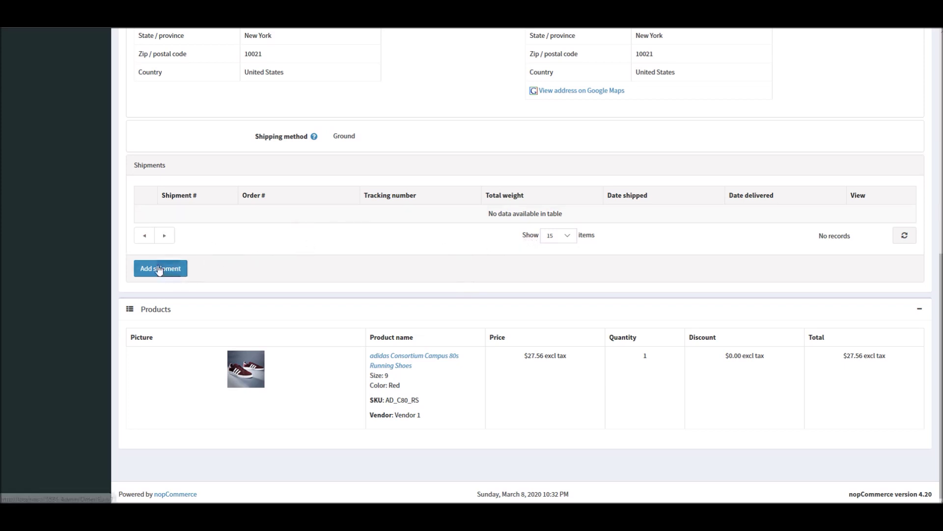